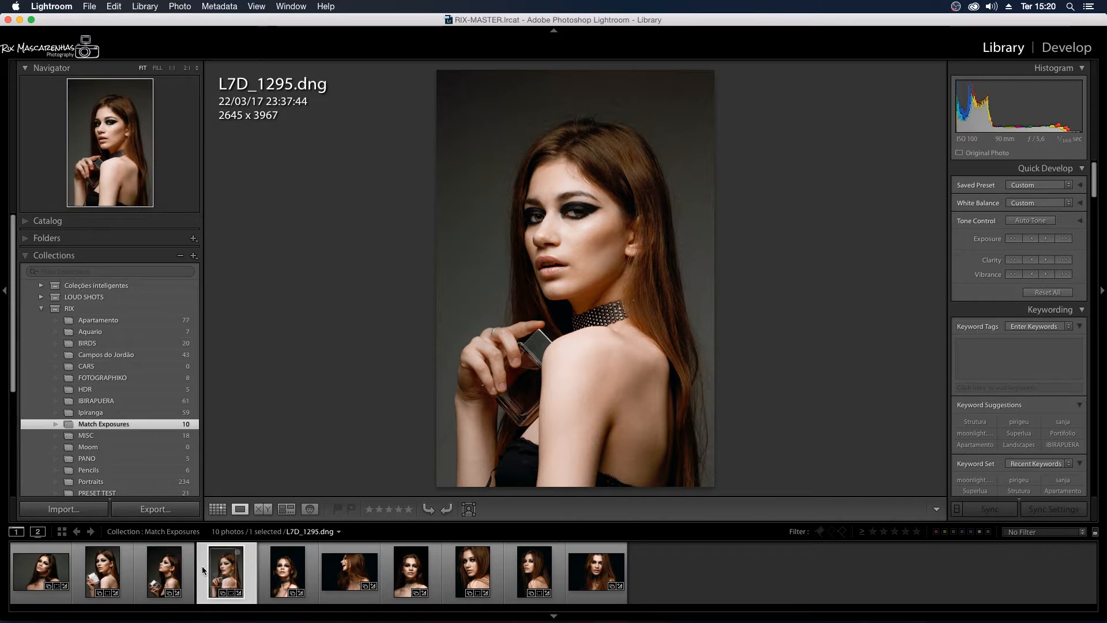
# - Move L7D_1295.dng to the start of the Match Exposures collection and make it the active reference photo
pyautogui.moveTo(33, 562); pyautogui.dragTo(36, 566)
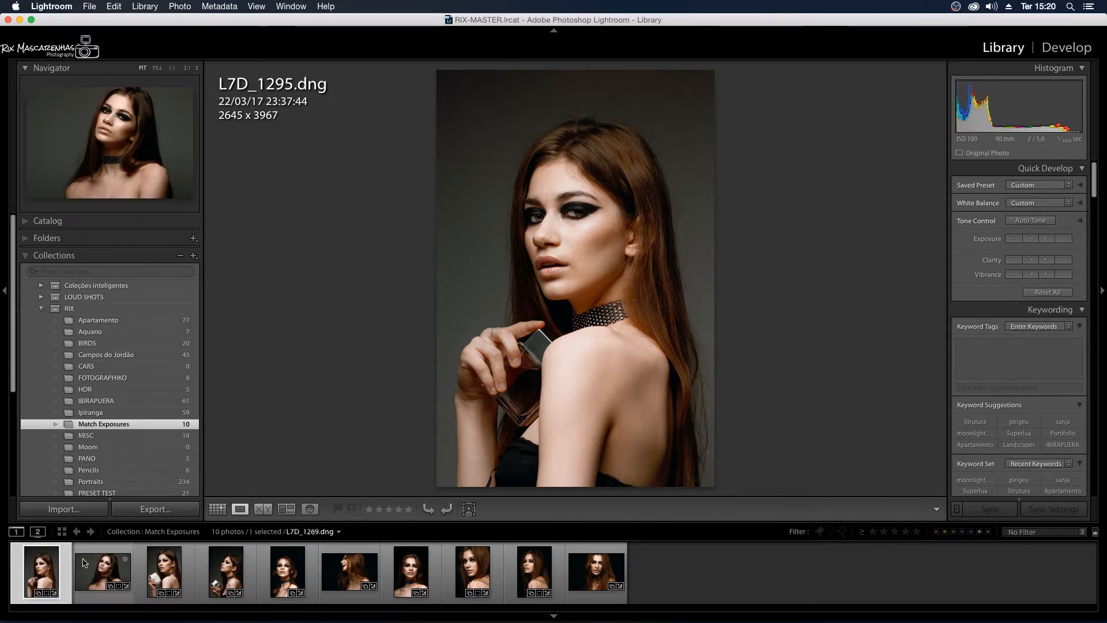
pyautogui.click(95, 568)
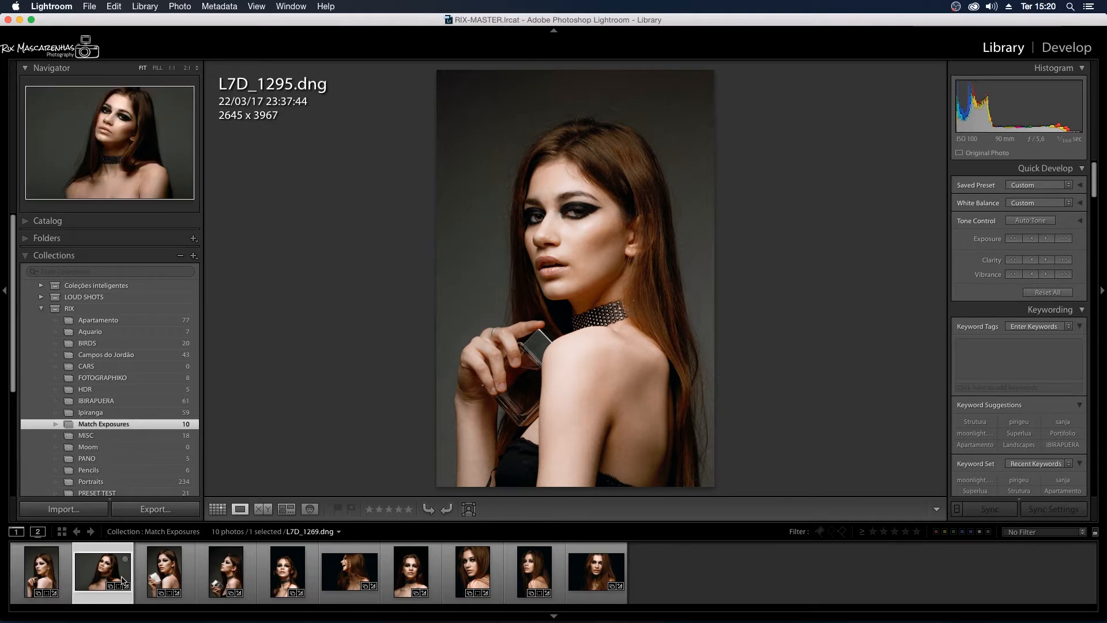
pyautogui.click(36, 577)
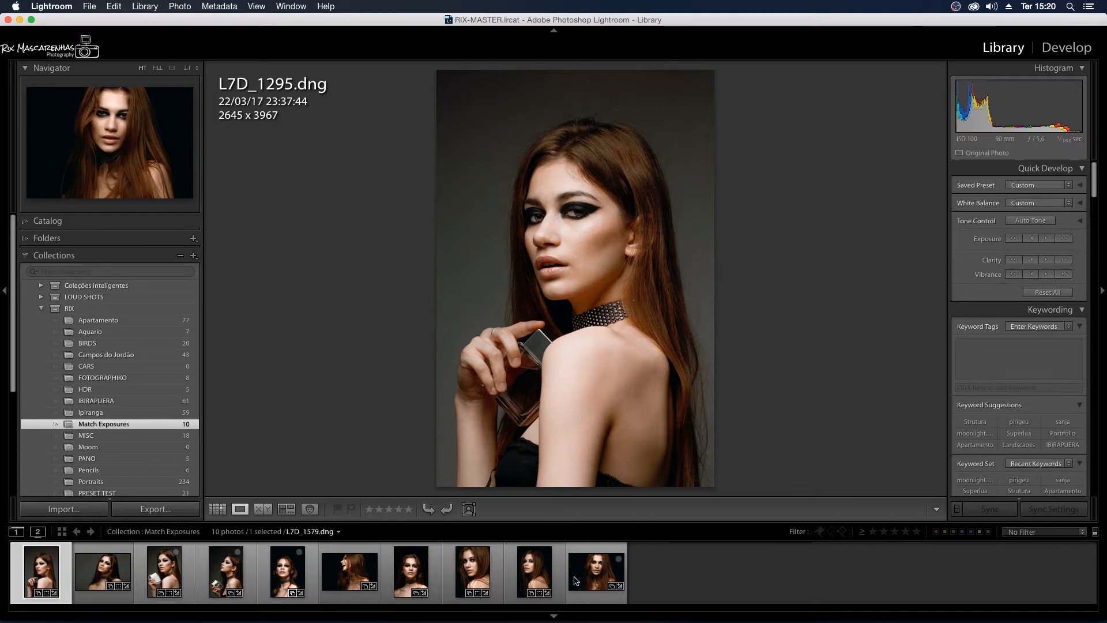
# - Select all the photos in the collection and apply Match Total Exposures based on L7D_1295.dng
pyautogui.press('super+a')
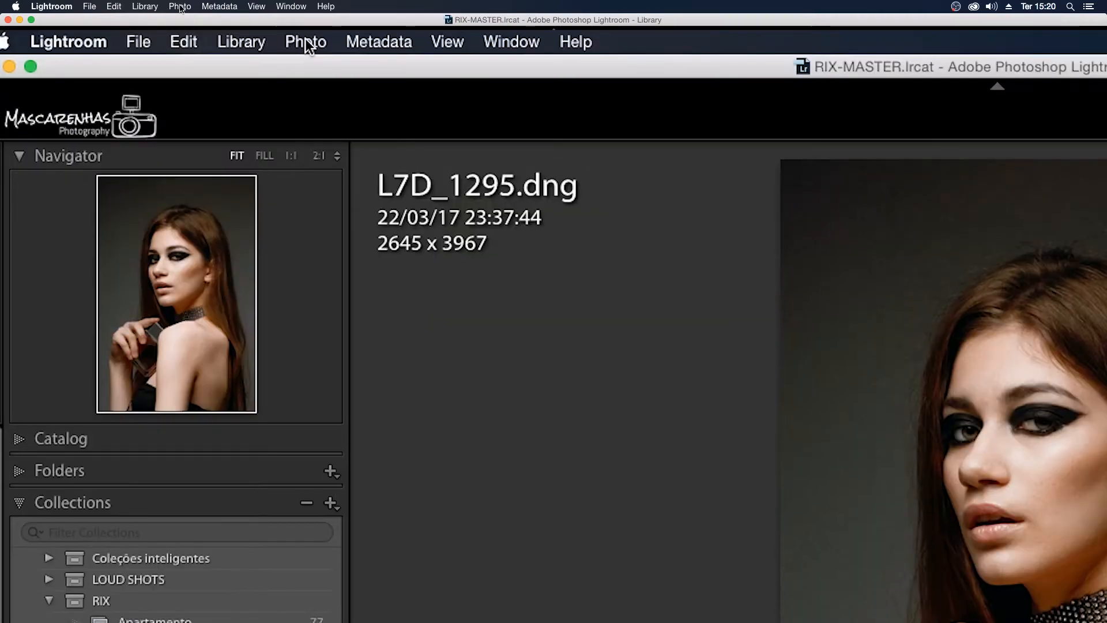
pyautogui.click(180, 6)
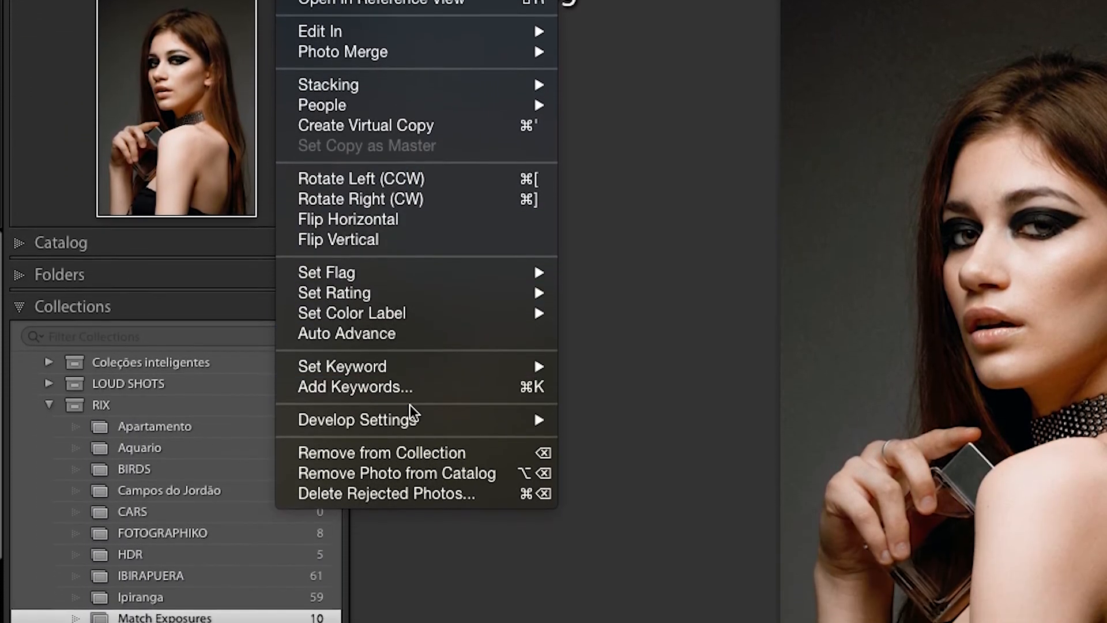
pyautogui.moveTo(403, 541)
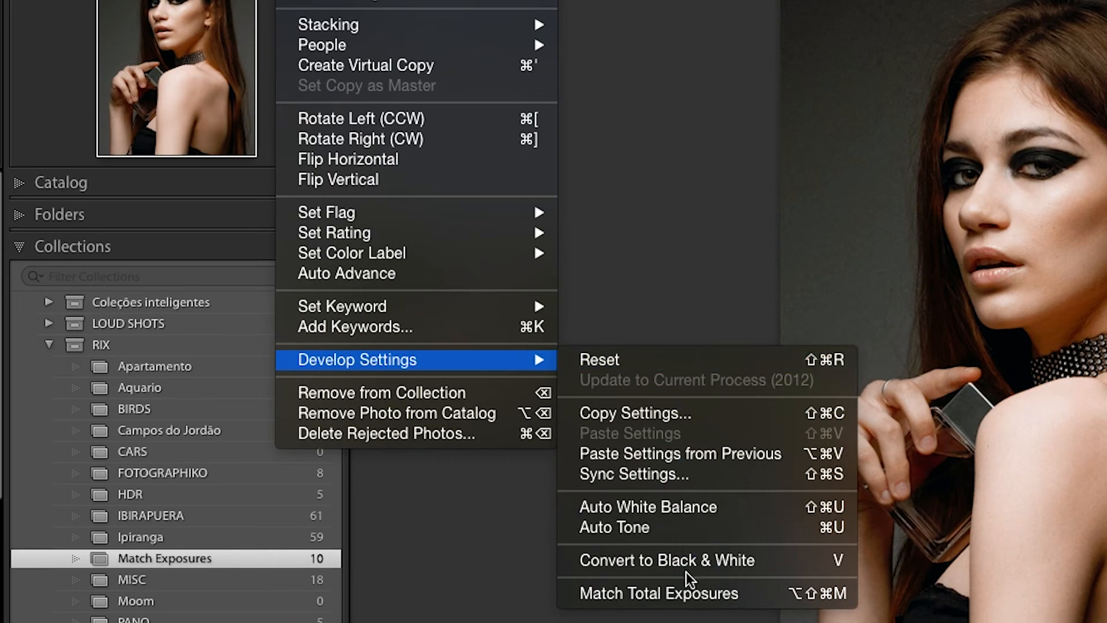
pyautogui.click(710, 594)
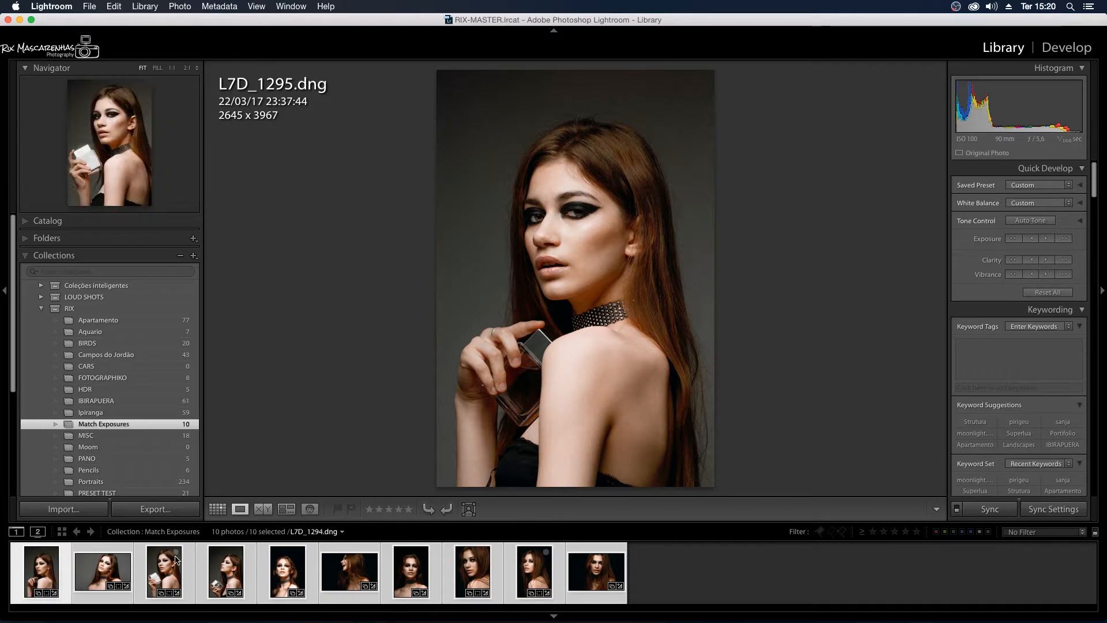
# - Review the exposure-matched photos one by one from L7D_1269.dng through the whole collection, returning to L7D_1295.dng
pyautogui.click(94, 565)
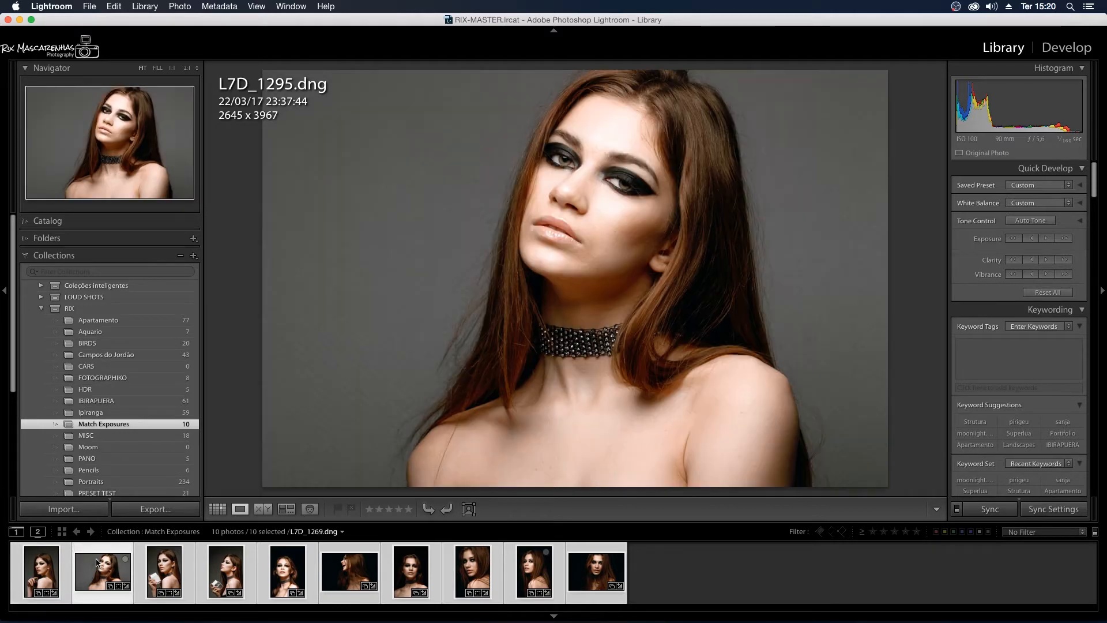
pyautogui.press('Right')
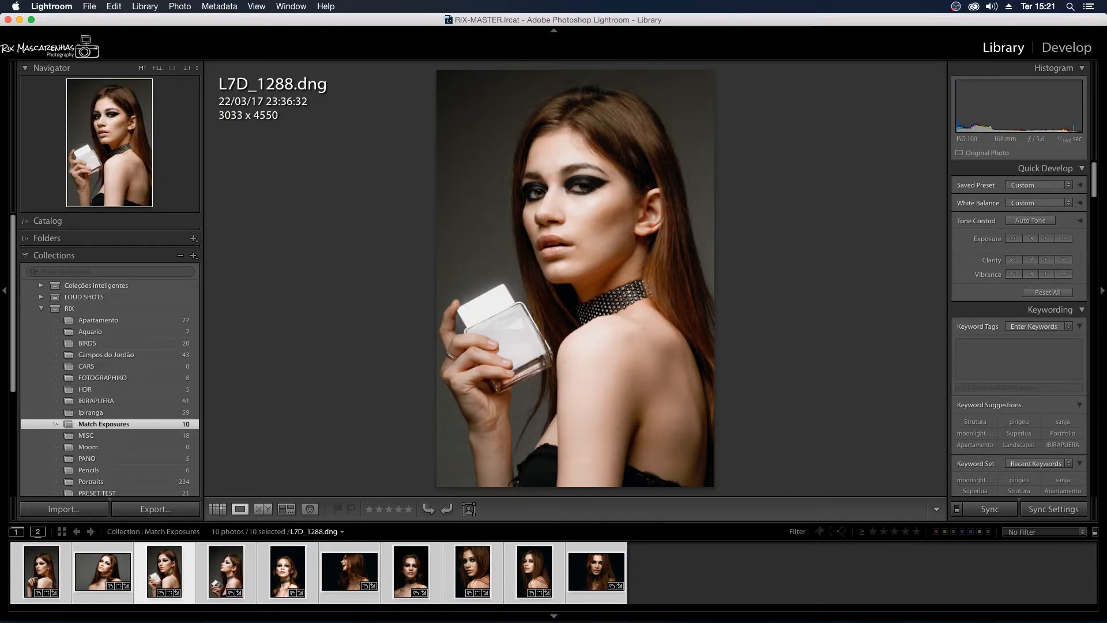
pyautogui.press('Right')
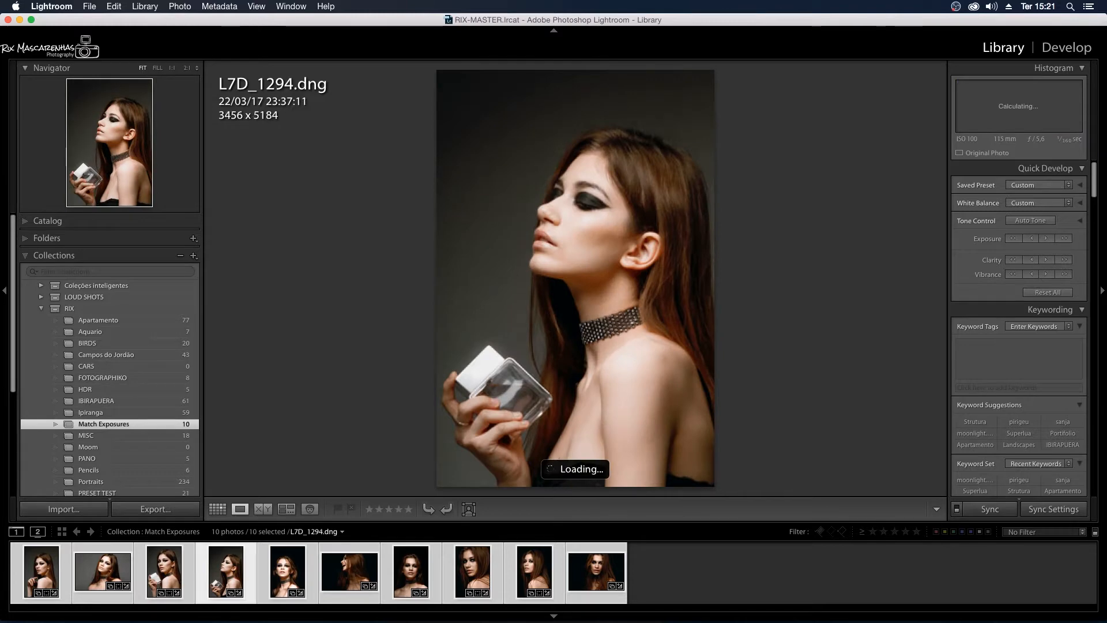
pyautogui.press('Right')
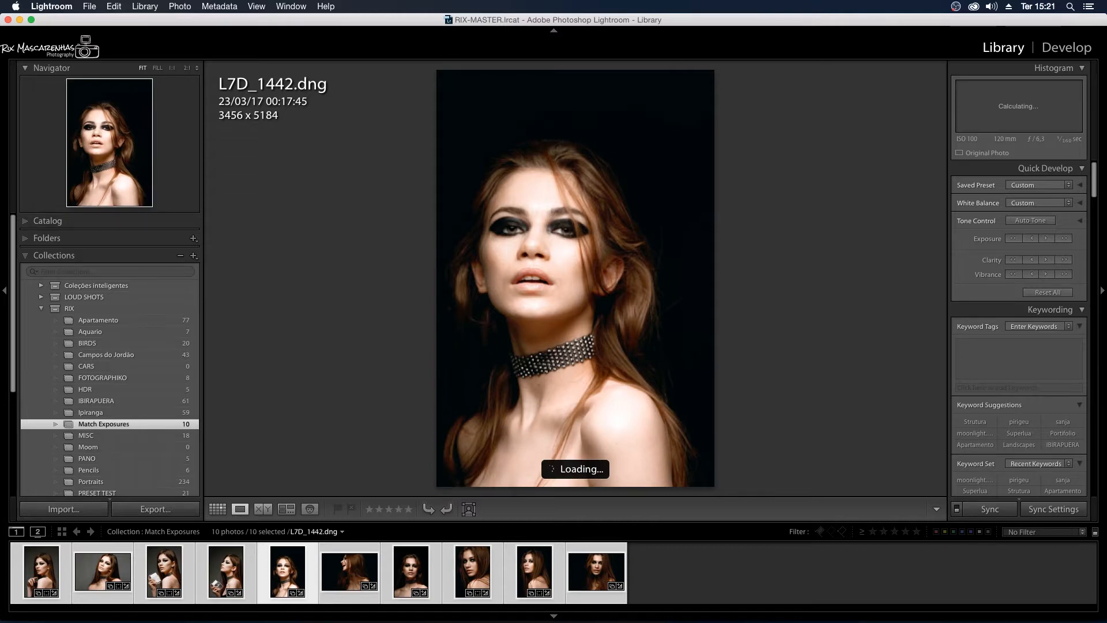
pyautogui.press('Right')
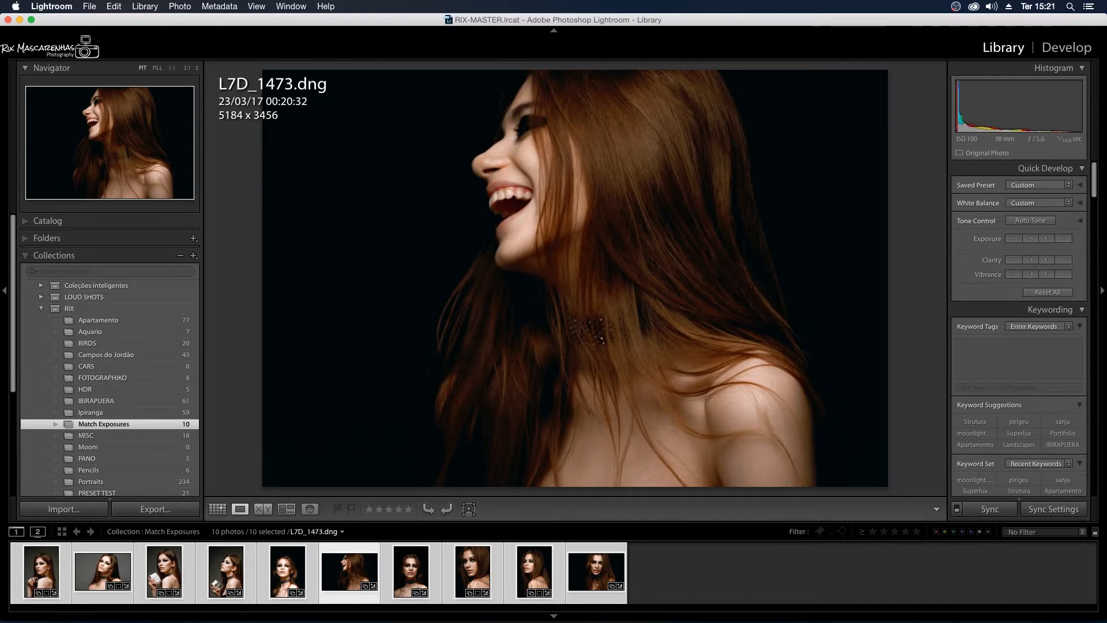
pyautogui.press('Tab')
pyautogui.press('Right')
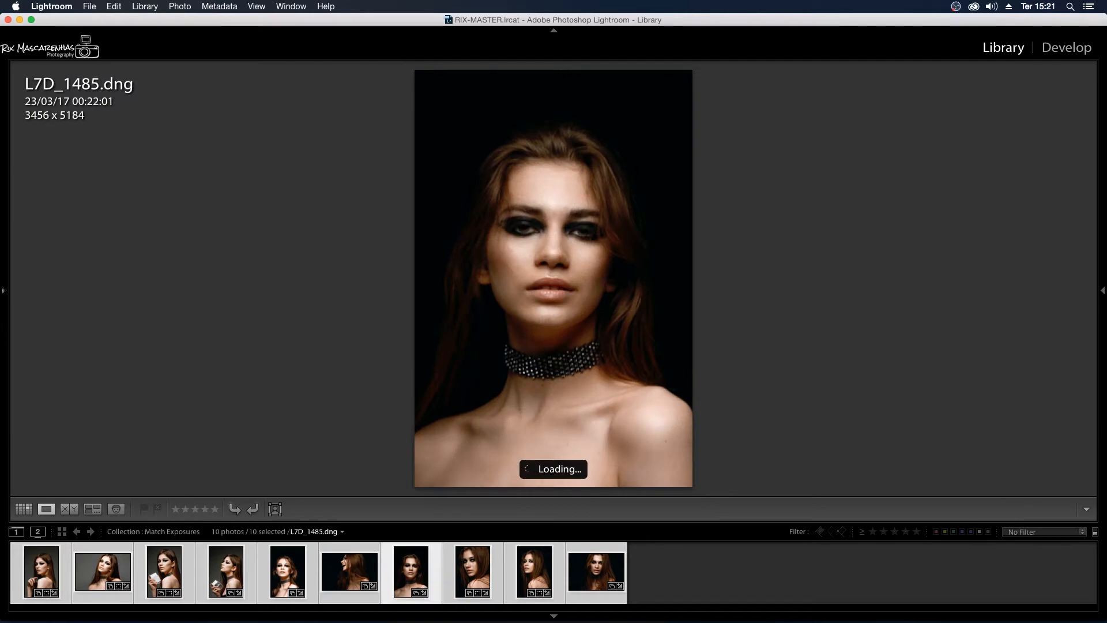
pyautogui.press('Right')
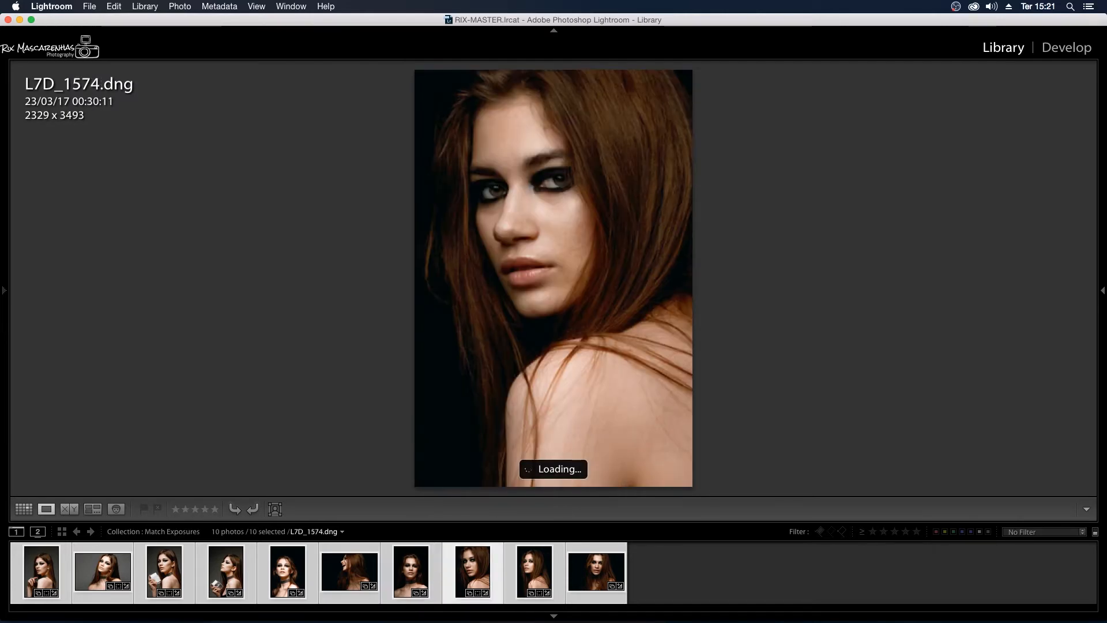
pyautogui.press('Right')
pyautogui.press('Left')
pyautogui.press('Tab')
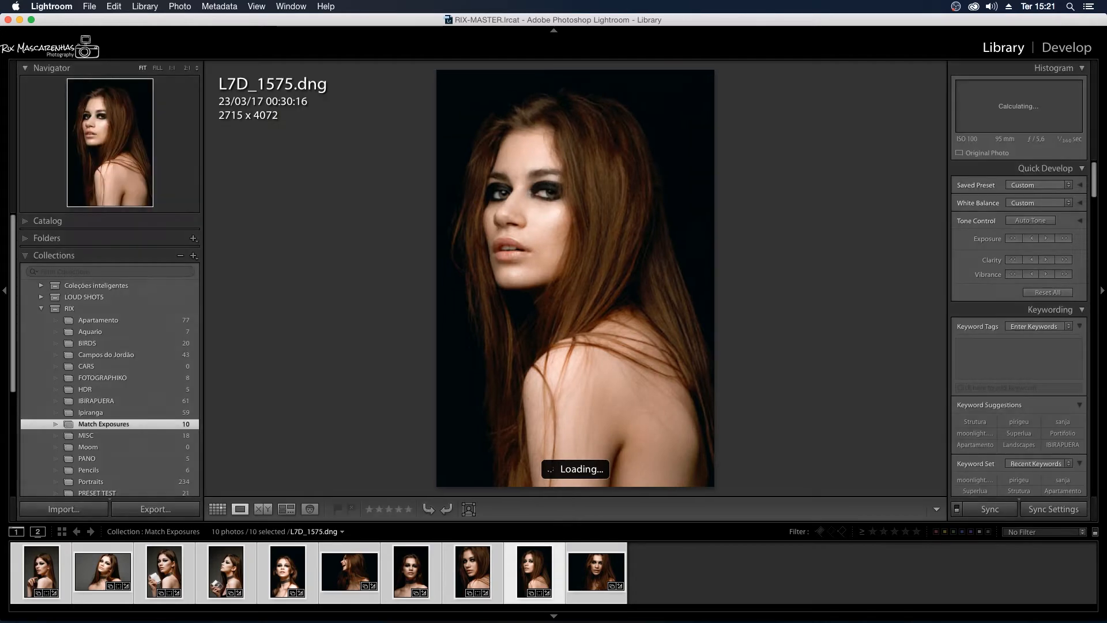
pyautogui.press('Right')
pyautogui.press('Right')
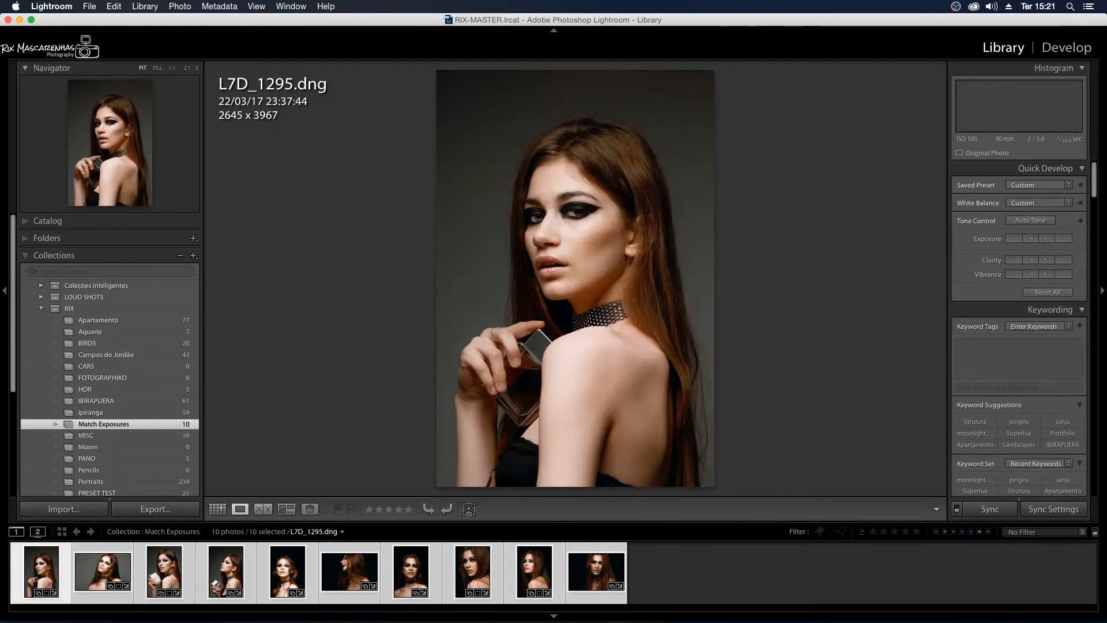
# - Compare the Basic develop settings of L7D_1295.dng, L7D_1269.dng and the last photo in the Develop module
pyautogui.click(1072, 57)
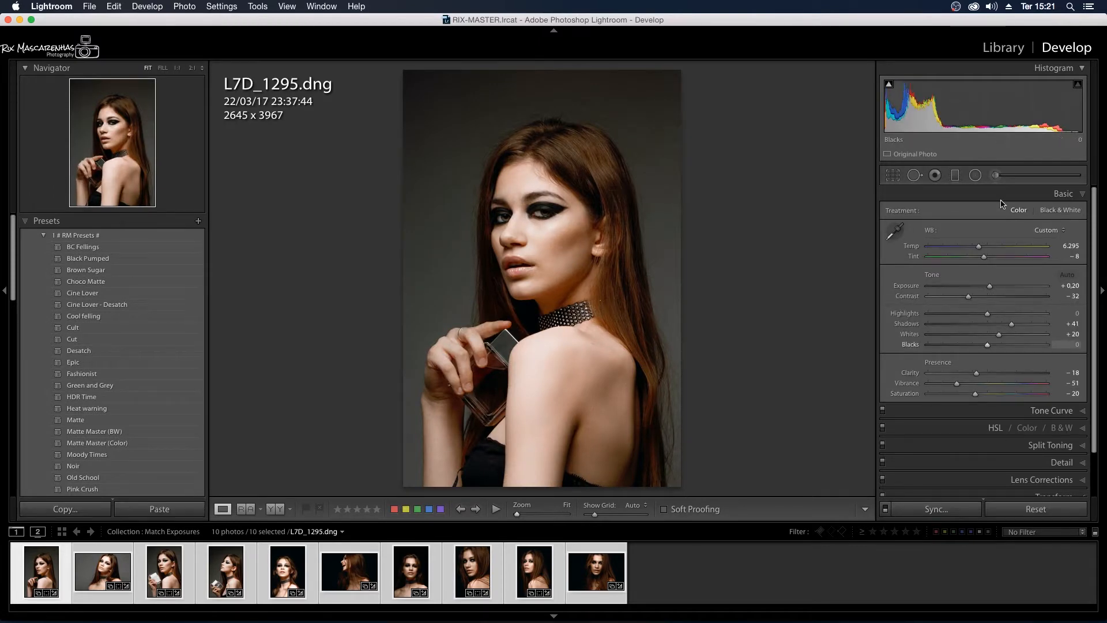
pyautogui.click(104, 565)
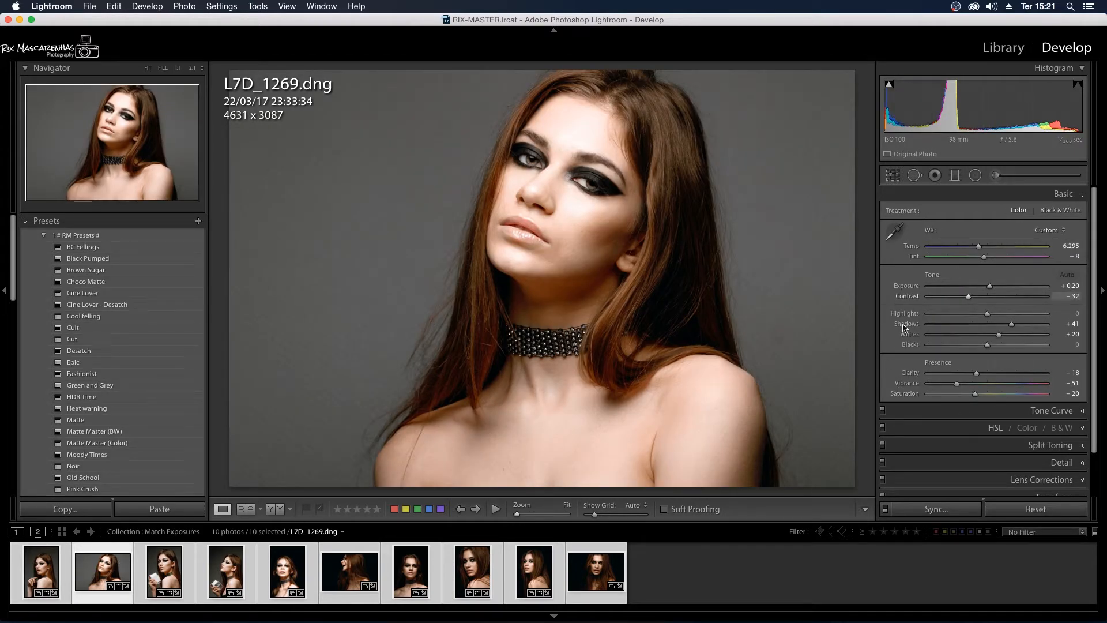
pyautogui.click(597, 577)
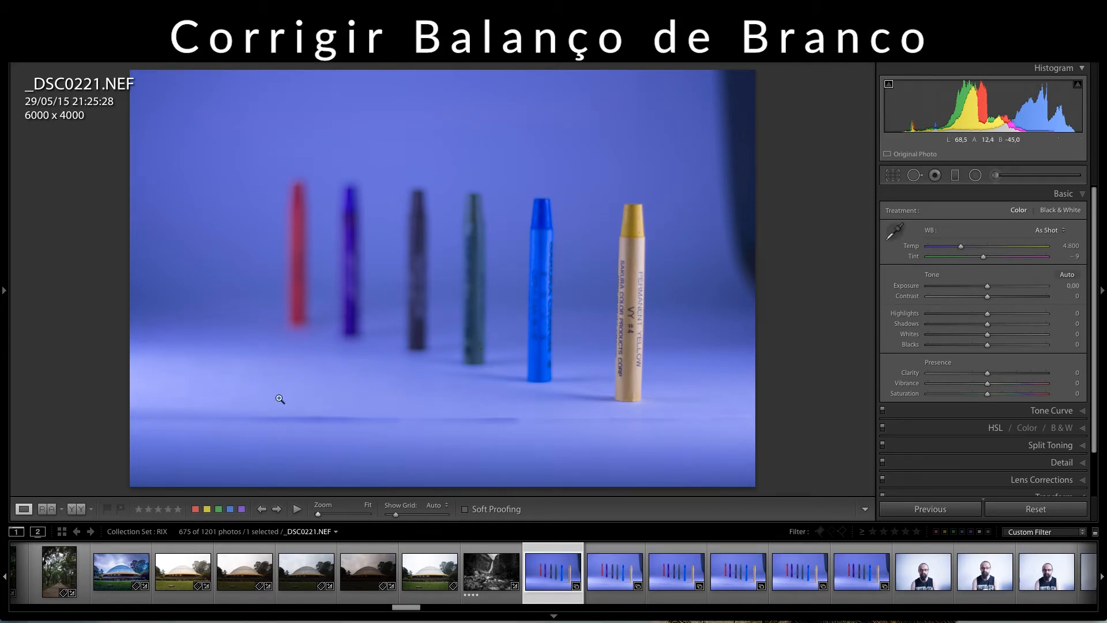
# - Browse the blue-tinted crayon photos up to _DSC0231.NEF and return to _DSC0221.NEF
pyautogui.press('Right')
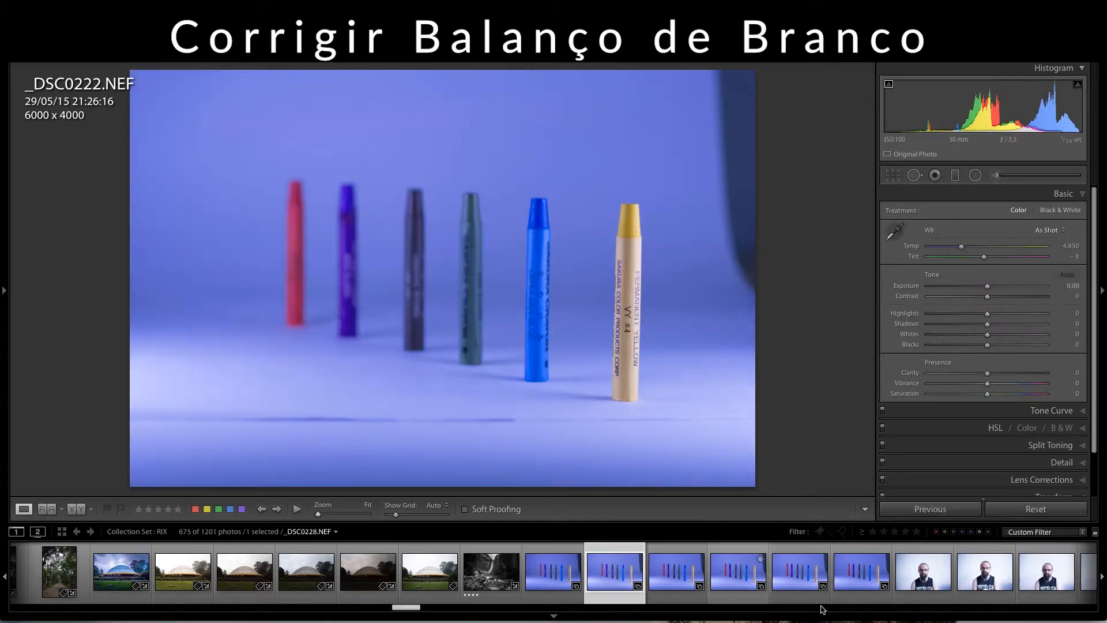
pyautogui.click(669, 575)
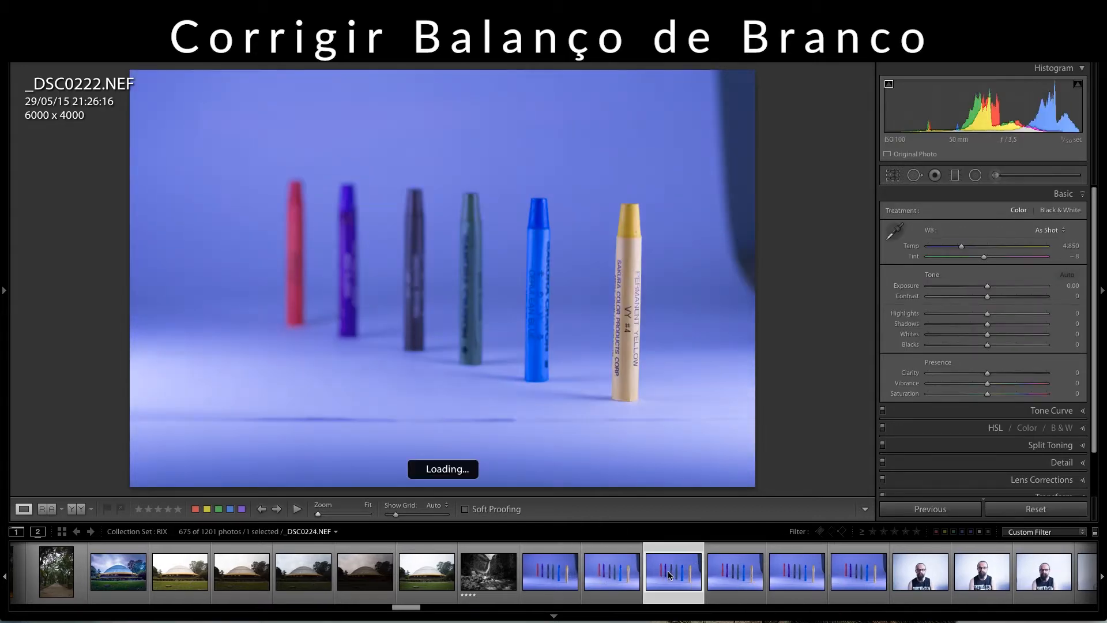
pyautogui.press('Right')
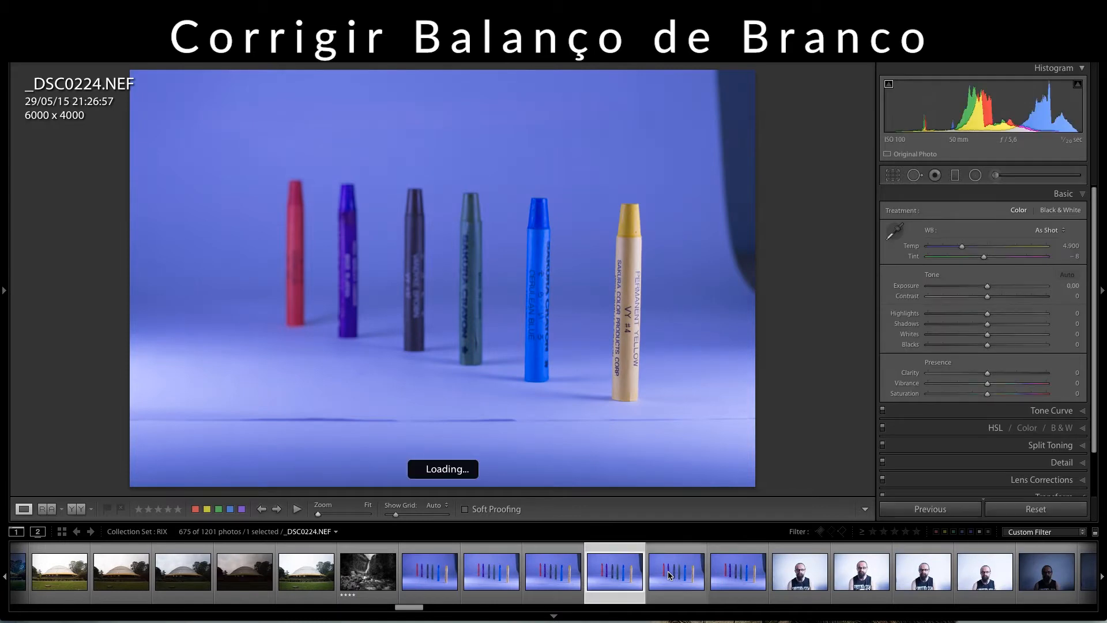
pyautogui.press('Right')
pyautogui.press('Right')
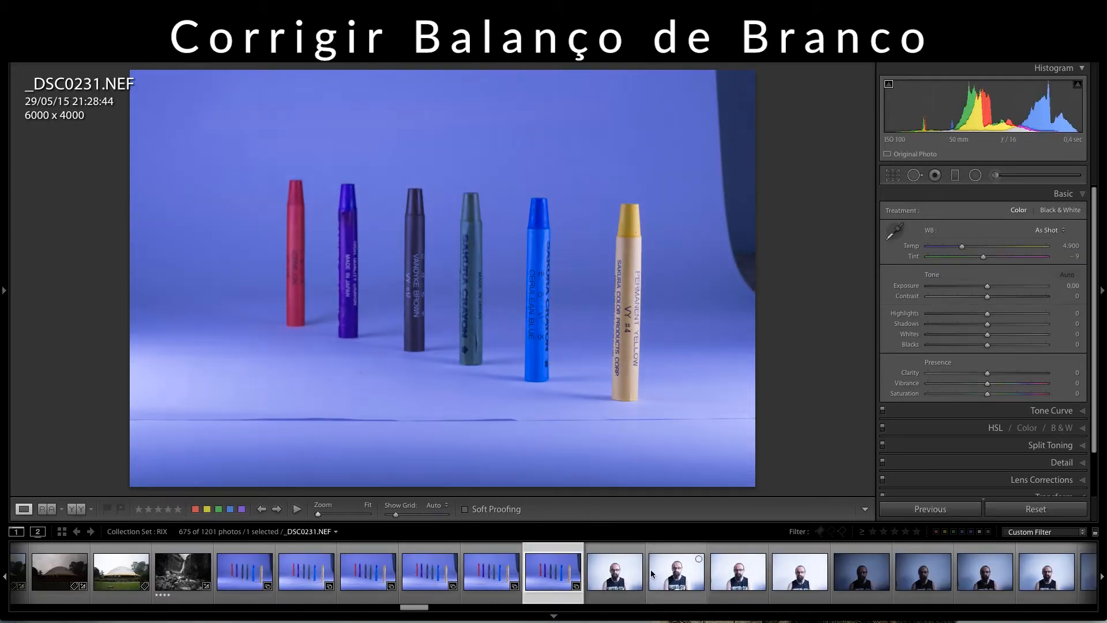
pyautogui.click(254, 571)
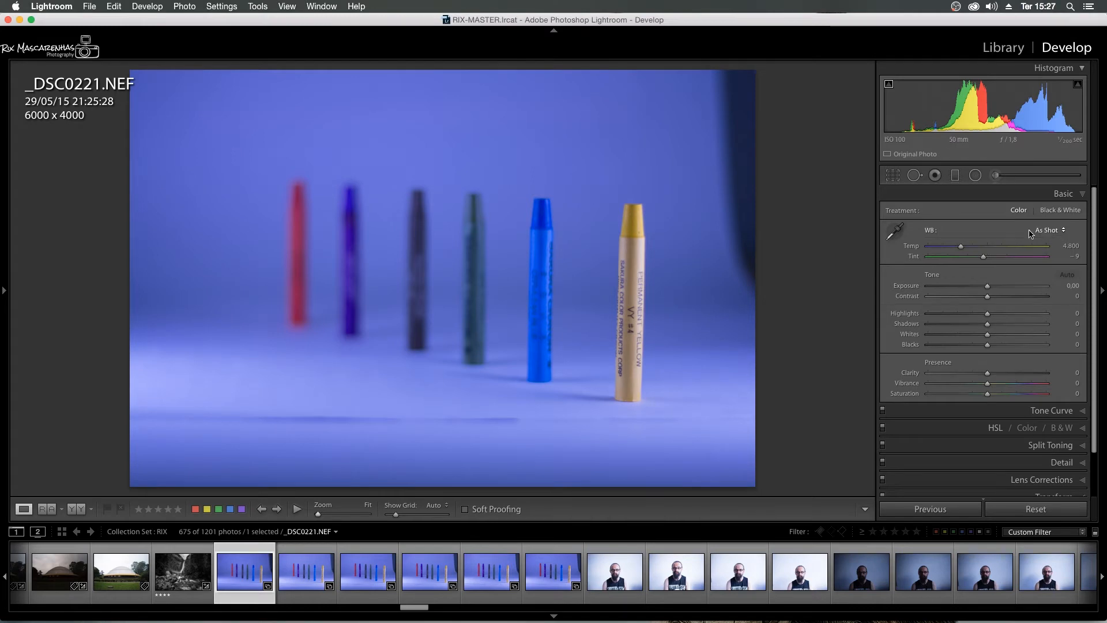
# - Try the Auto and Daylight white balance presets on _DSC0221.NEF
pyautogui.click(1051, 230)
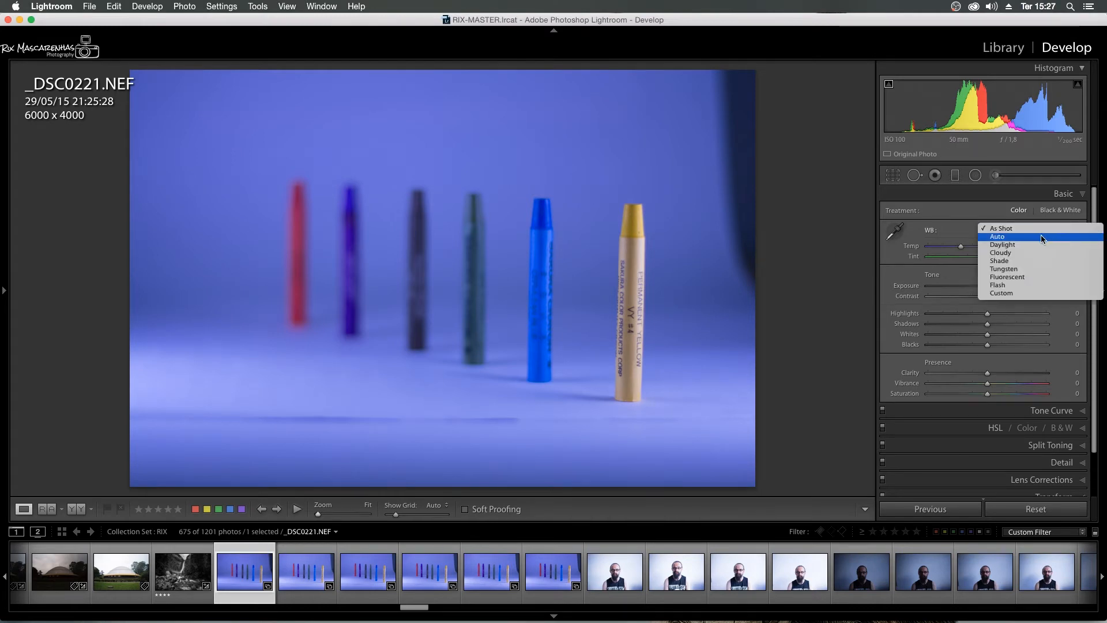
pyautogui.click(1041, 237)
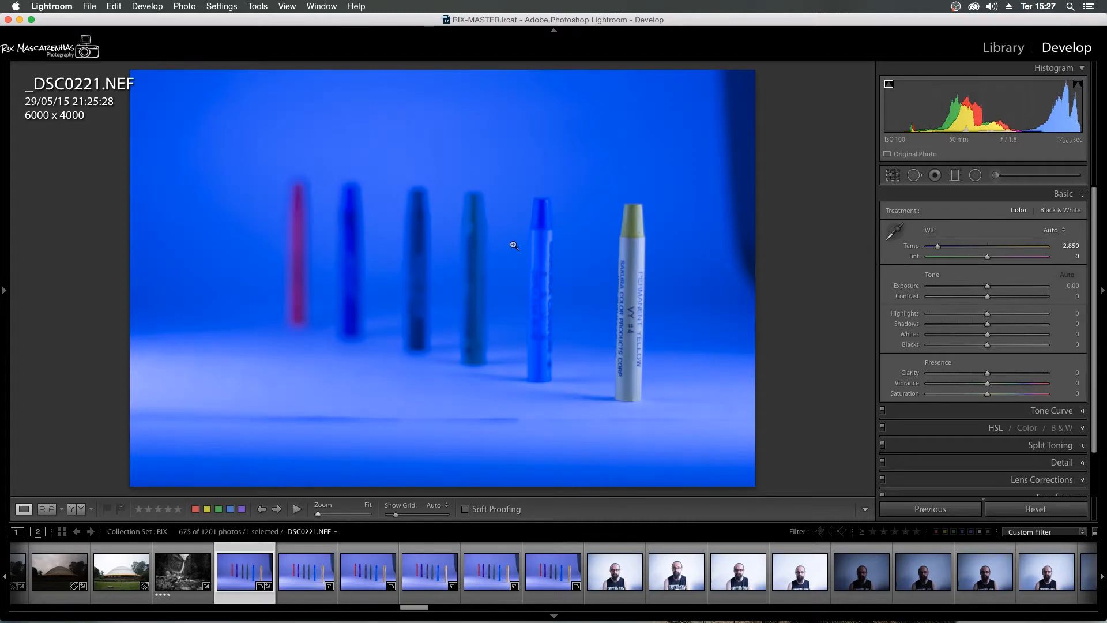
pyautogui.click(1049, 229)
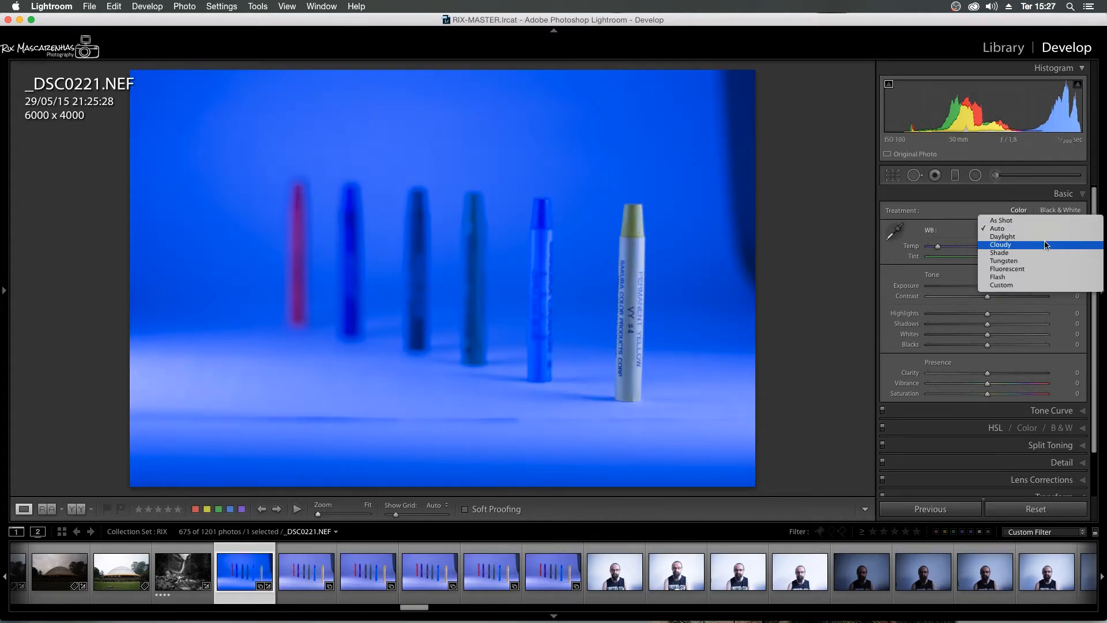
pyautogui.click(1044, 237)
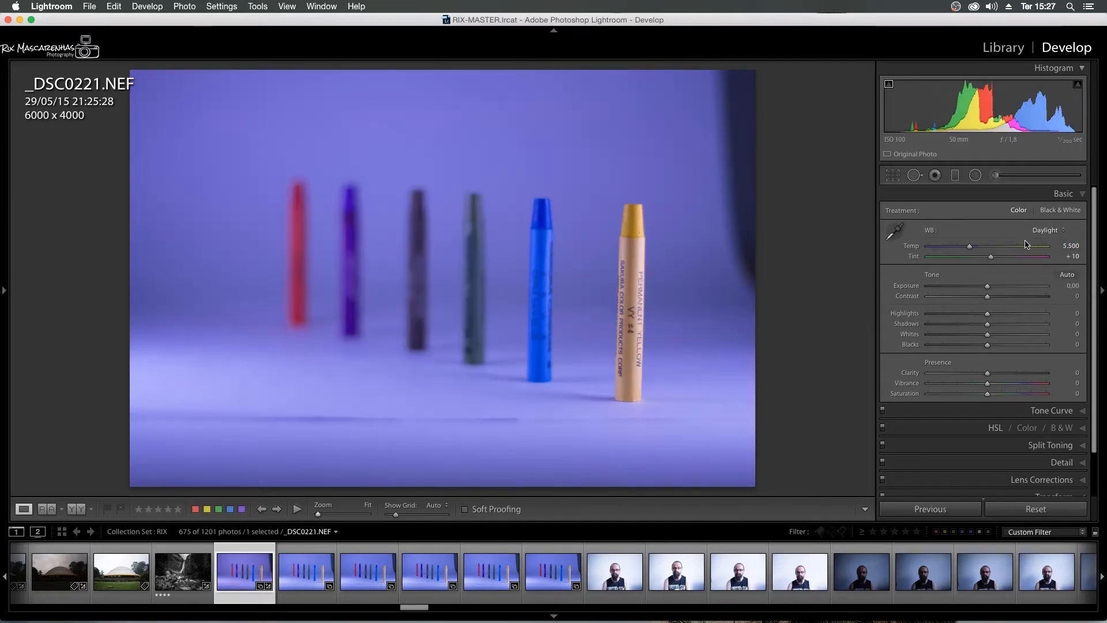
# - Try the Fluorescent and Tungsten white balance presets on _DSC0221.NEF
pyautogui.click(1051, 233)
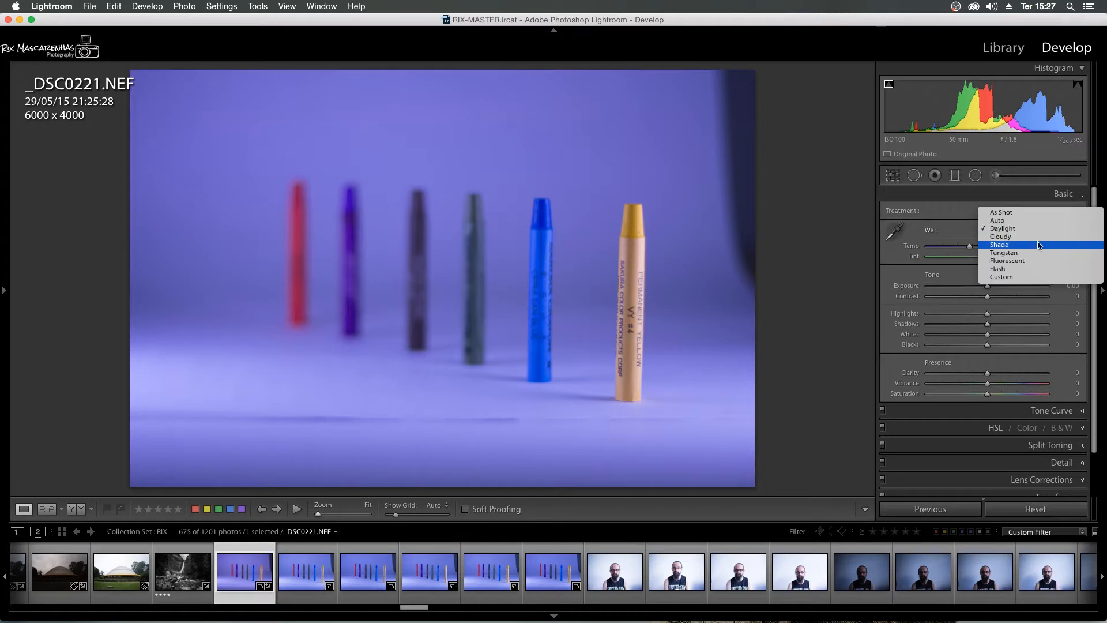
pyautogui.click(1010, 262)
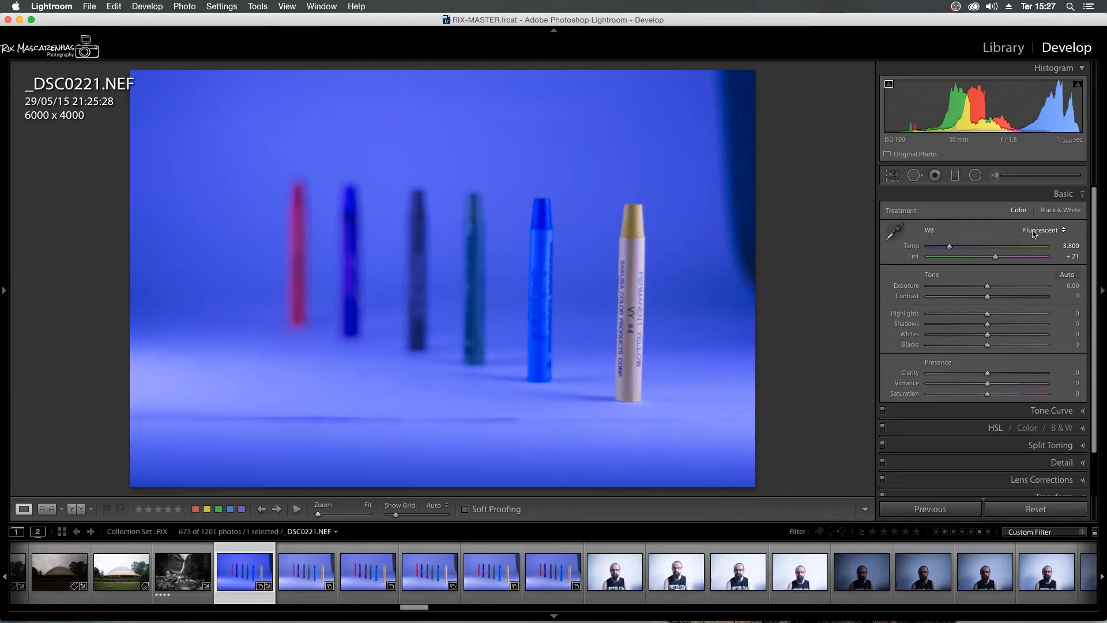
pyautogui.click(1034, 231)
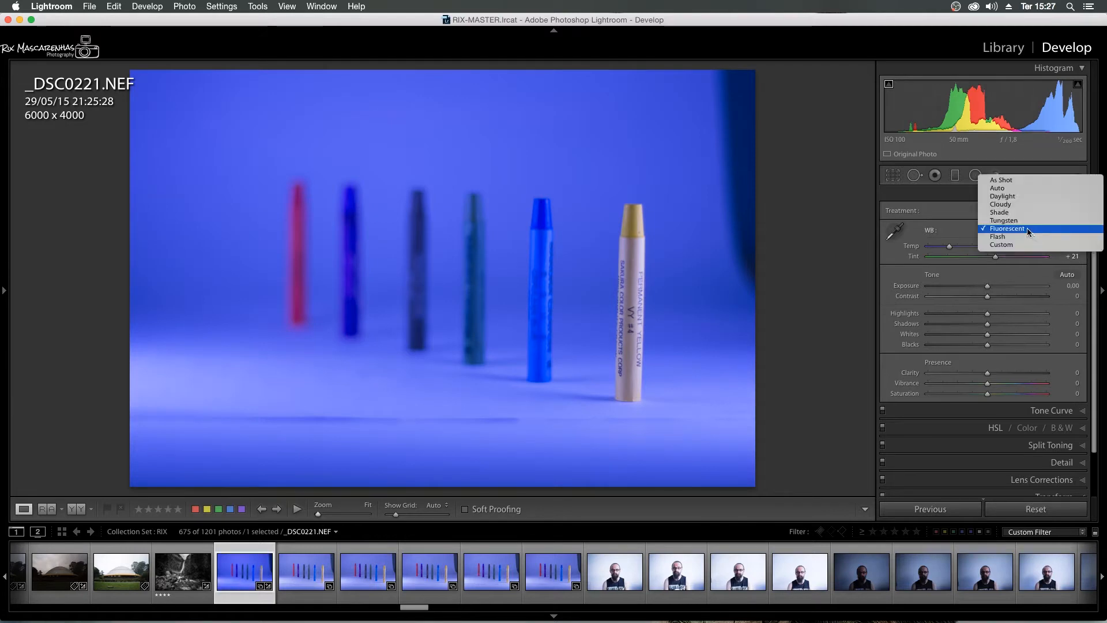
pyautogui.click(1026, 221)
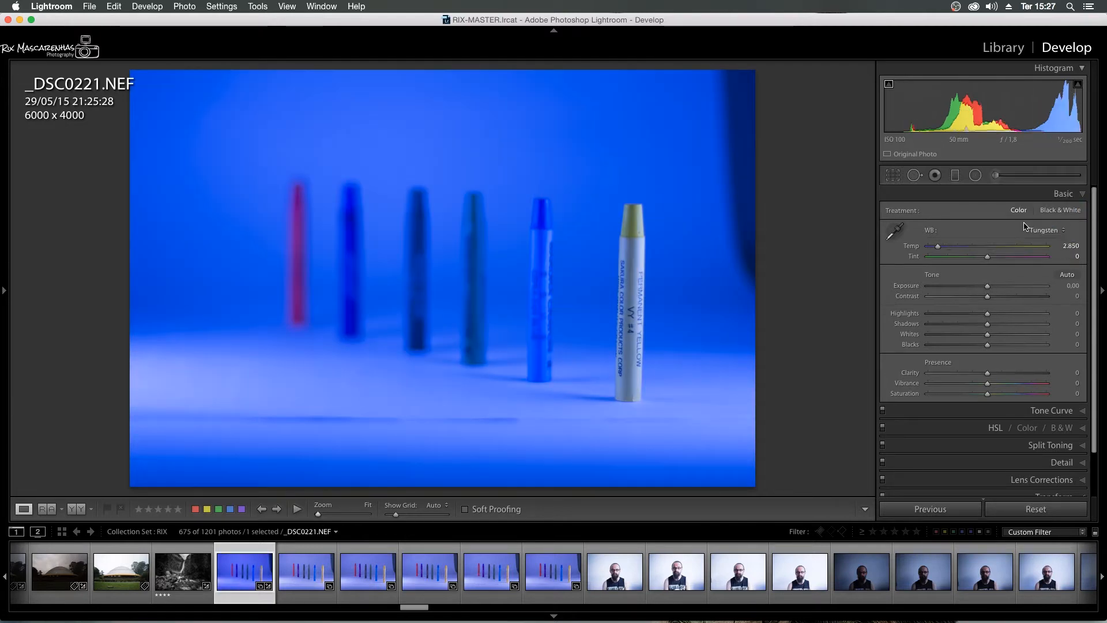
# - Try the Fluorescent preset again and set the white balance of _DSC0221.NEF to Flash
pyautogui.click(1034, 229)
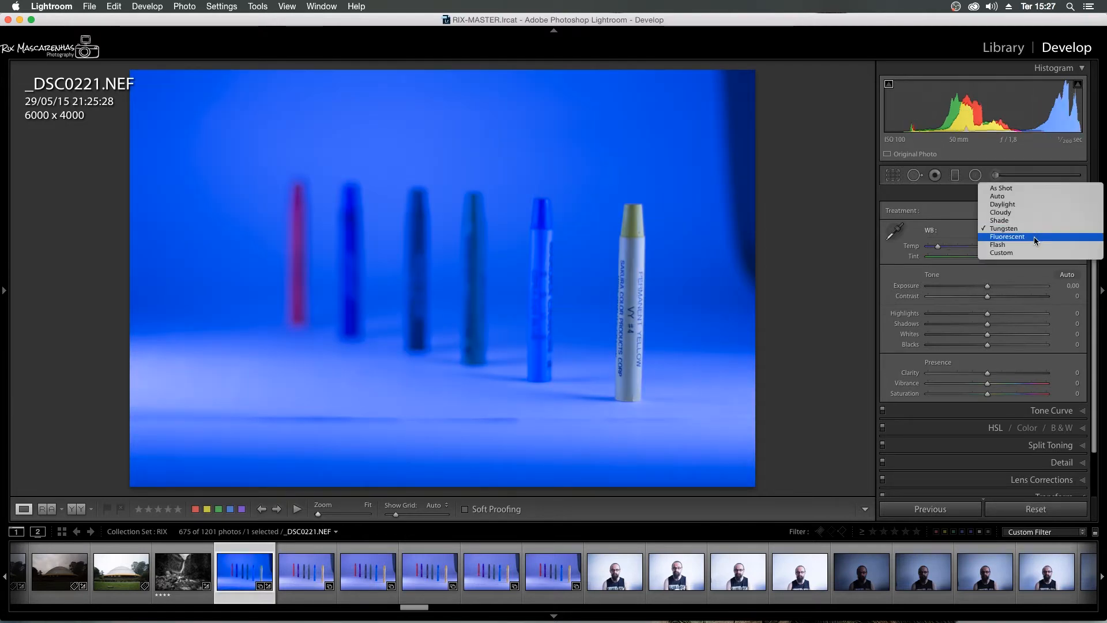
pyautogui.click(1033, 238)
pyautogui.click(1036, 236)
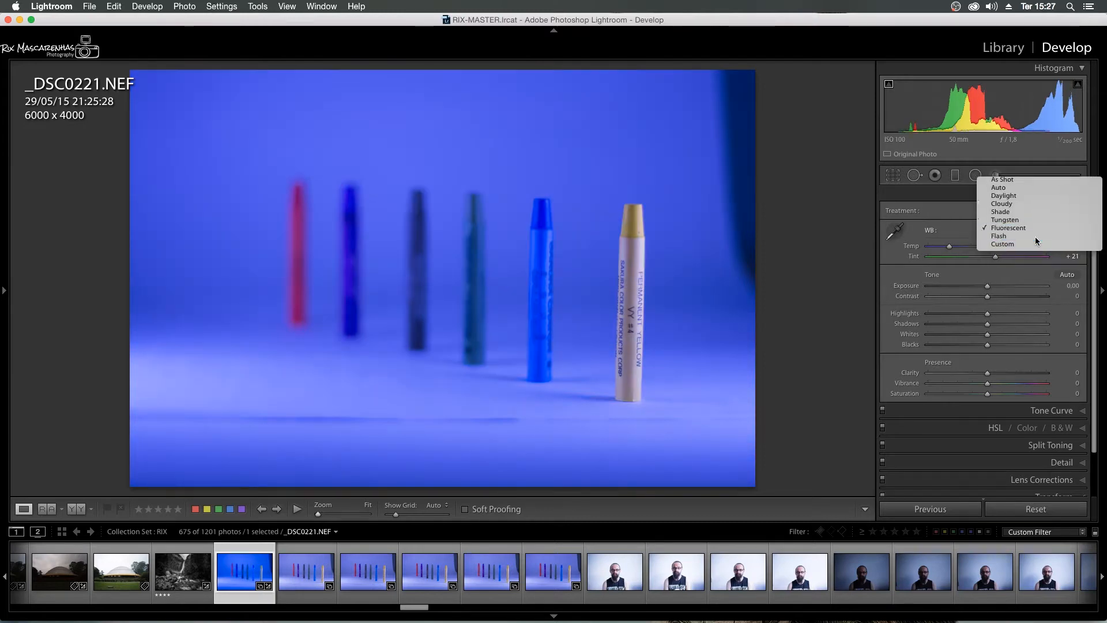
pyautogui.click(1015, 244)
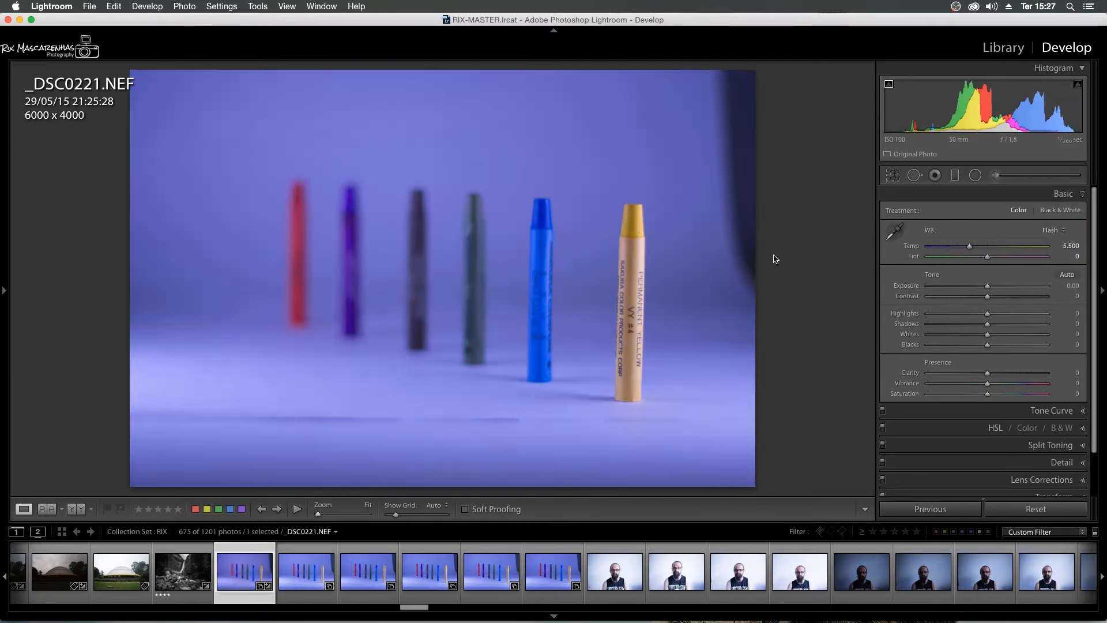
# - Set the white balance of _DSC0221.NEF to Custom and sample the pale tabletop beside the crayons as the neutral target
pyautogui.click(1038, 229)
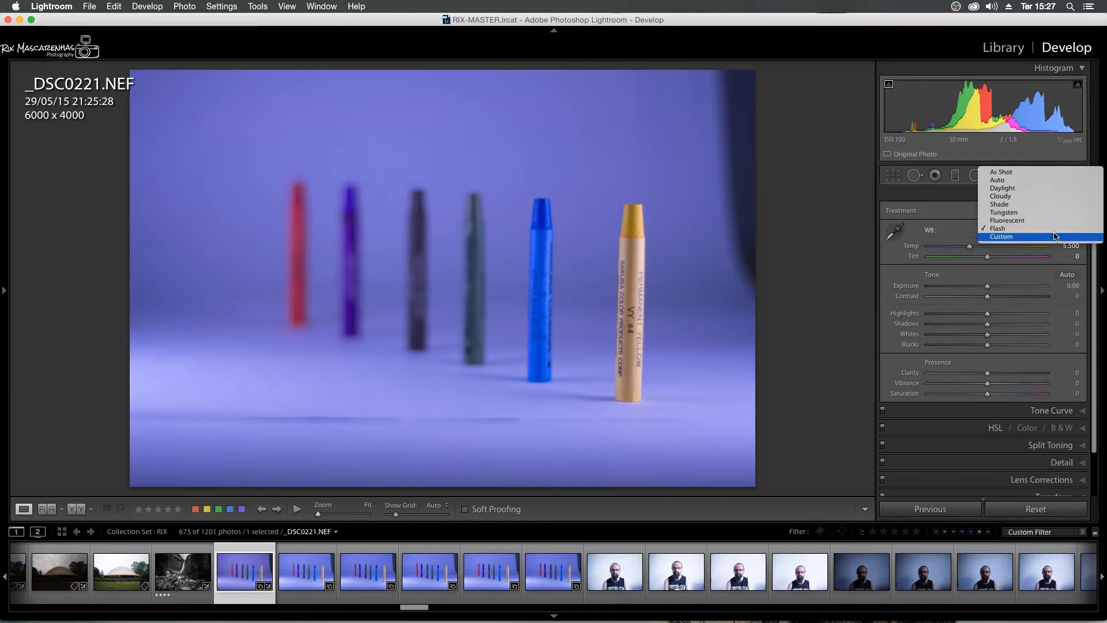
pyautogui.click(1035, 237)
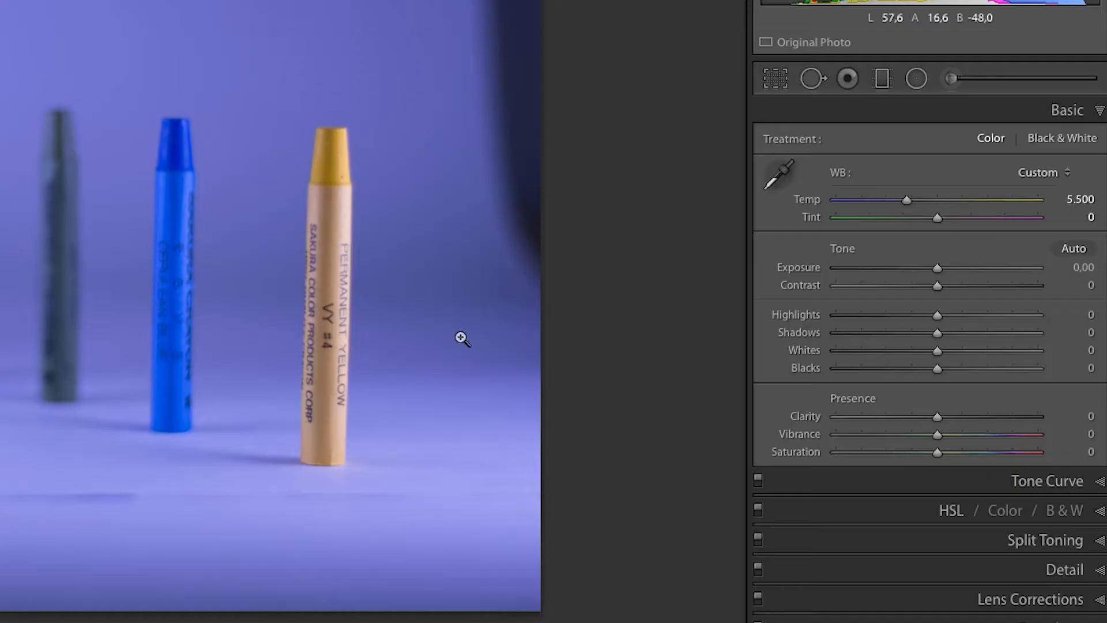
pyautogui.click(782, 170)
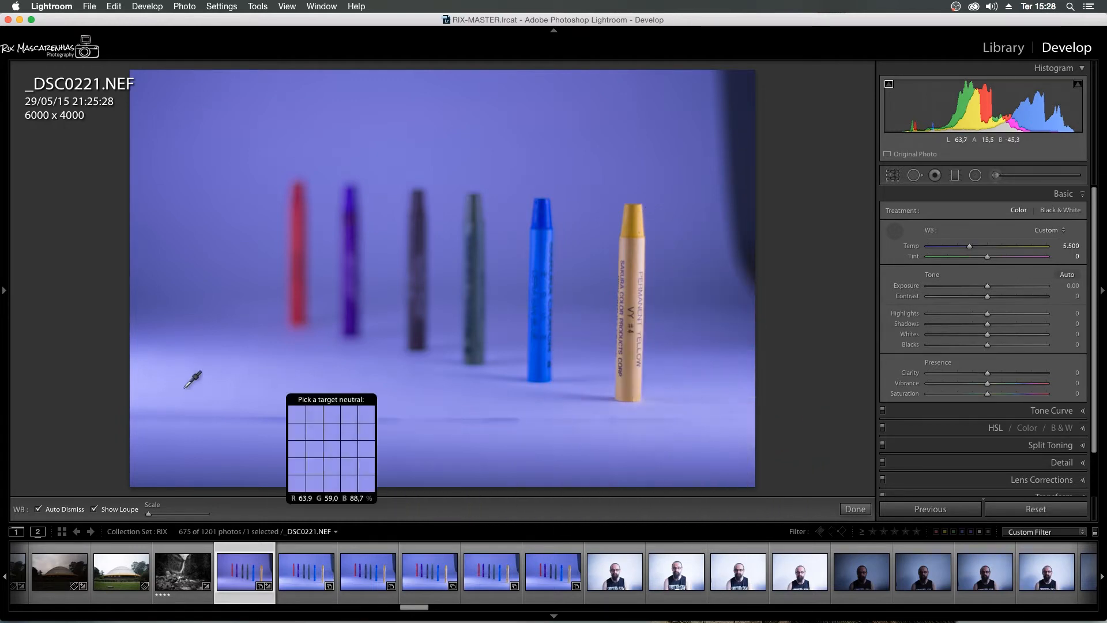
pyautogui.click(144, 379)
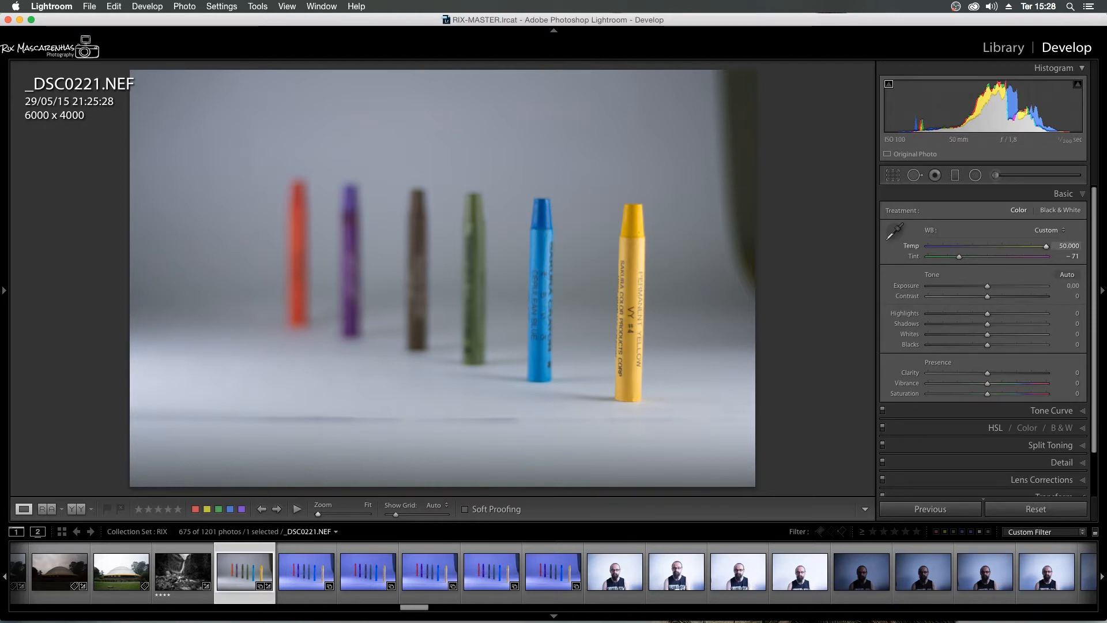
# - Try to raise the white balance temperature of _DSC0221.NEF to 60,000
pyautogui.click(1068, 247)
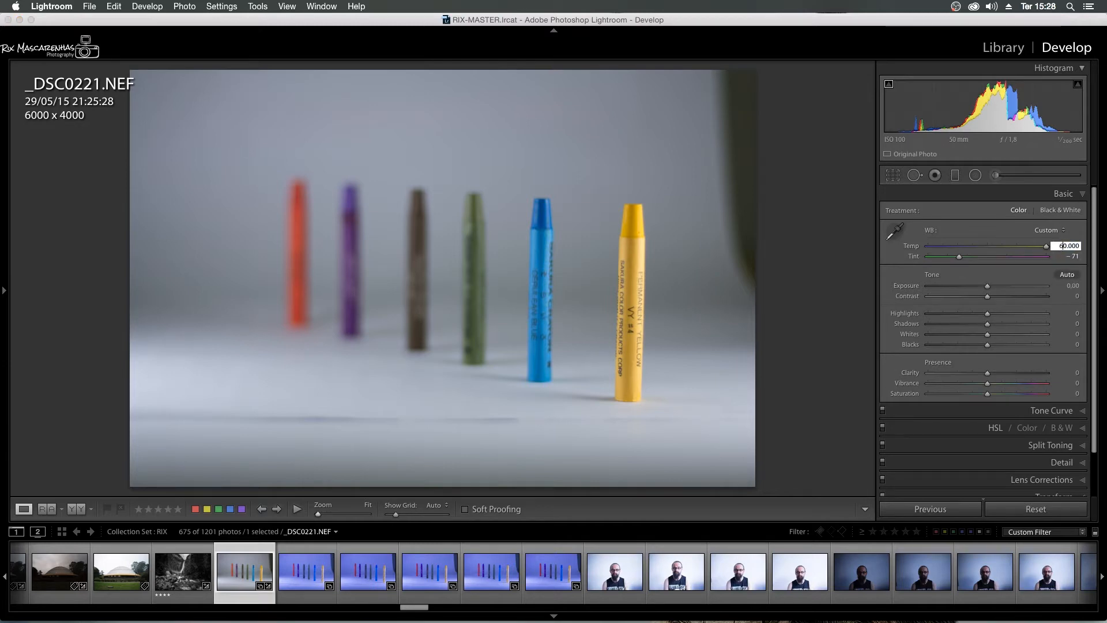
pyautogui.write('6')
pyautogui.press('Return')
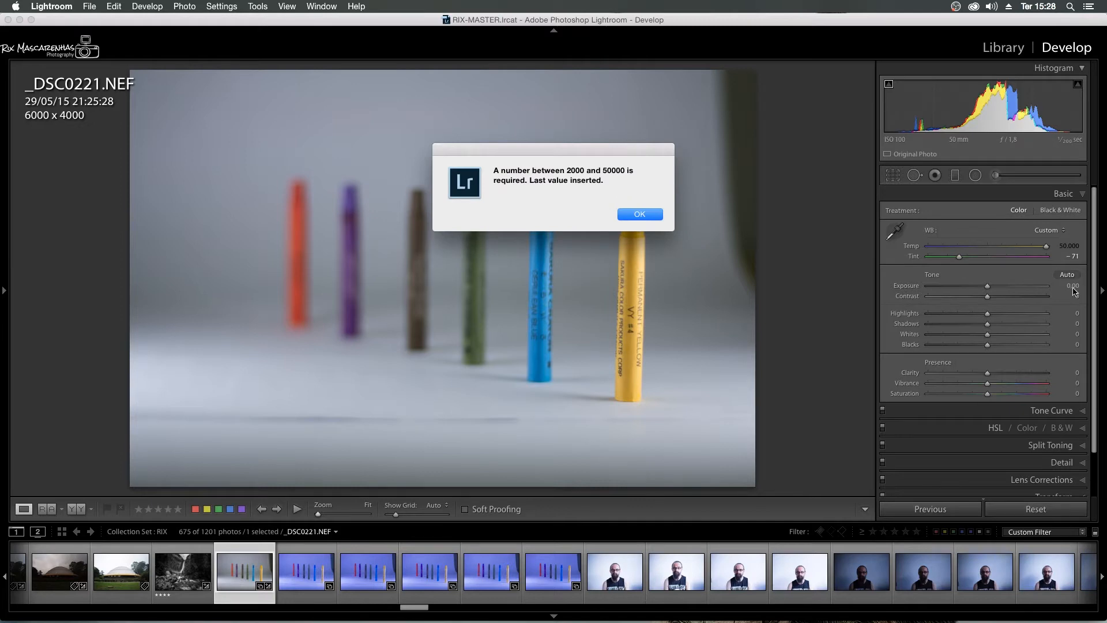
pyautogui.click(640, 213)
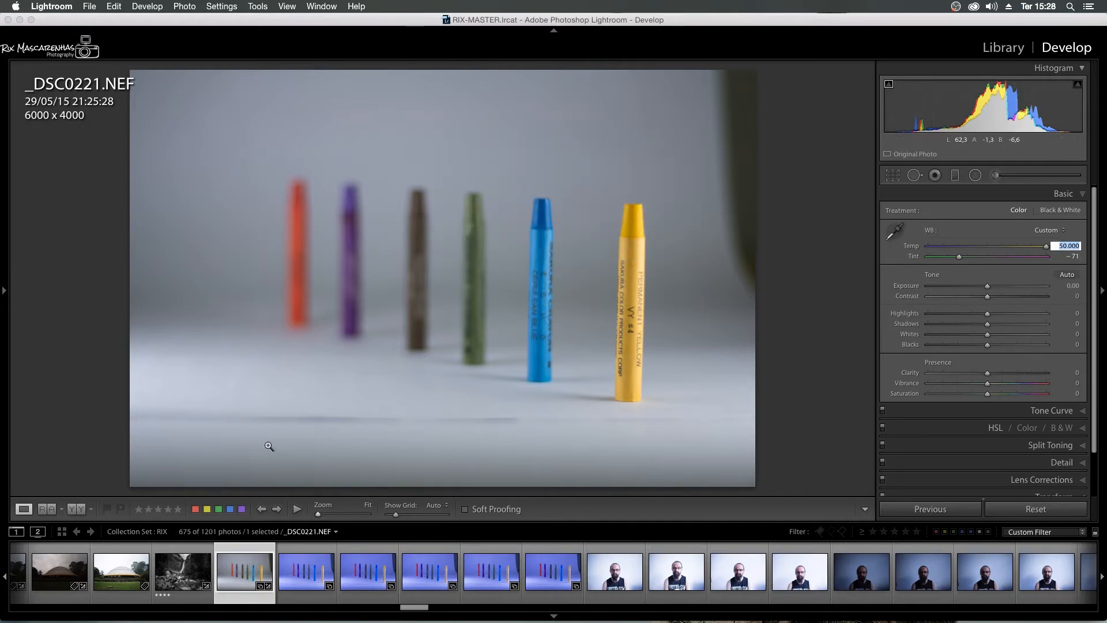
pyautogui.click(677, 295)
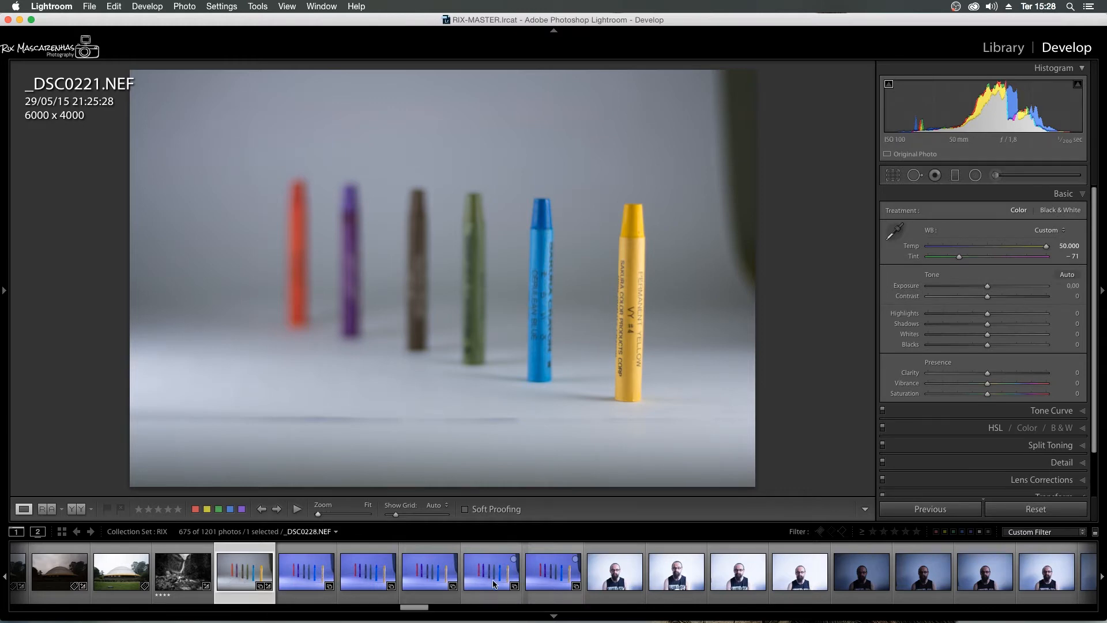
# - Select all six crayon photos starting from _DSC0221.NEF and match their total exposures
pyautogui.keyDown('shift'); pyautogui.click(545, 573); pyautogui.keyUp('shift')
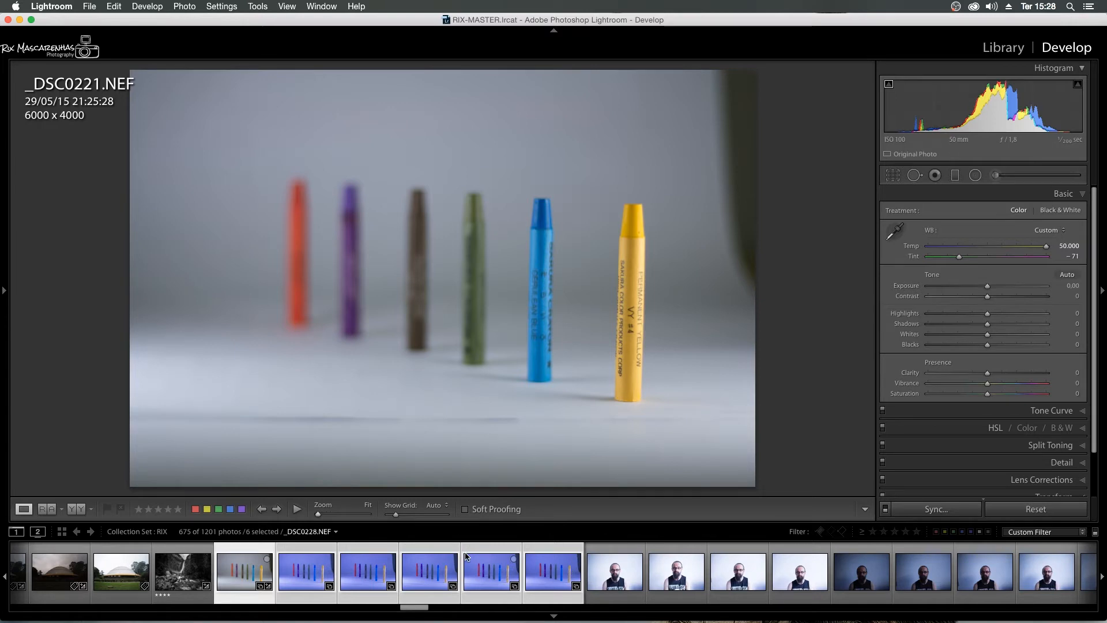
pyautogui.click(991, 50)
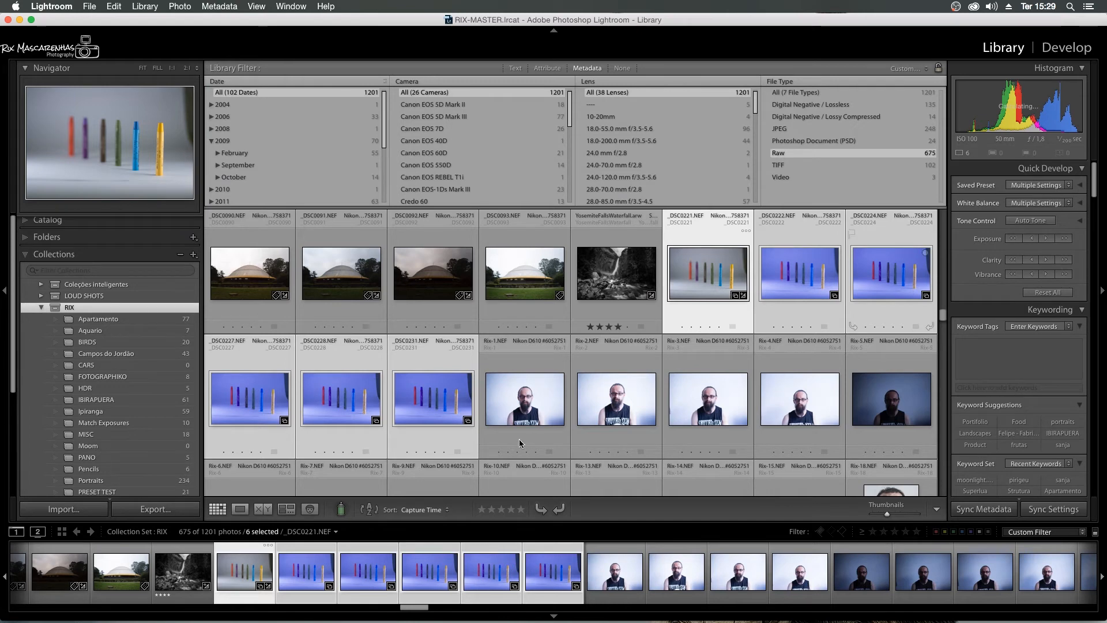
pyautogui.click(180, 7)
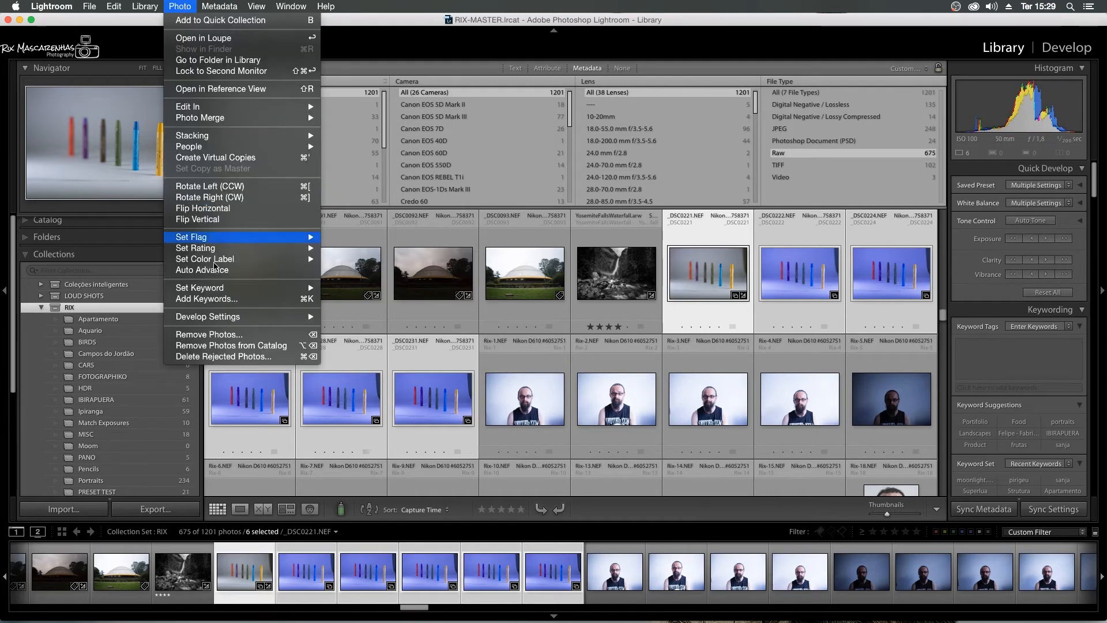
pyautogui.moveTo(229, 317)
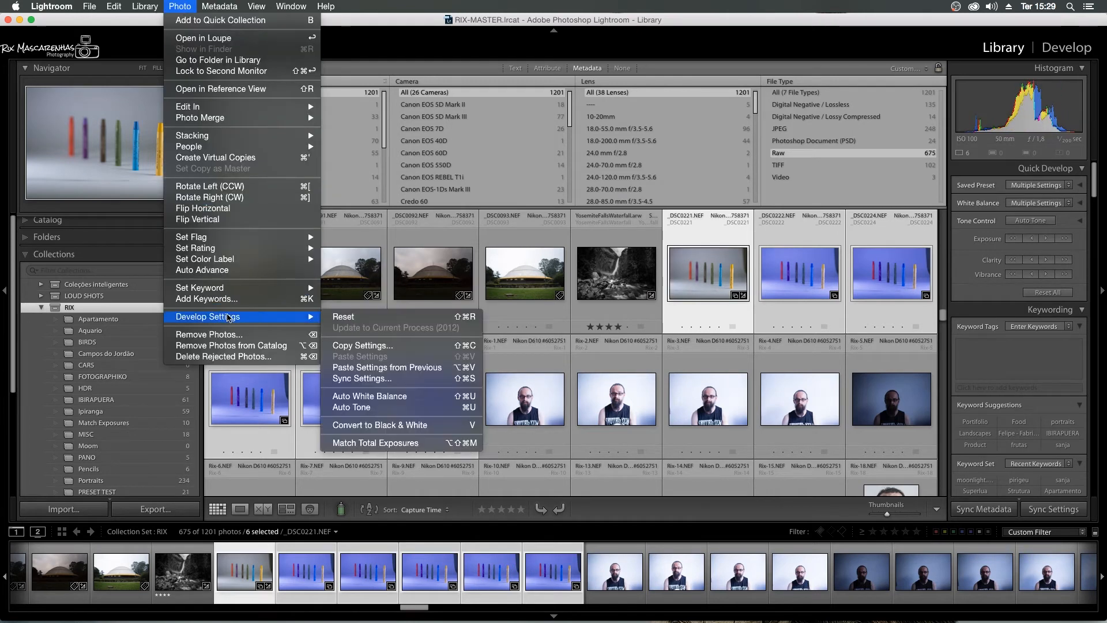
pyautogui.click(369, 443)
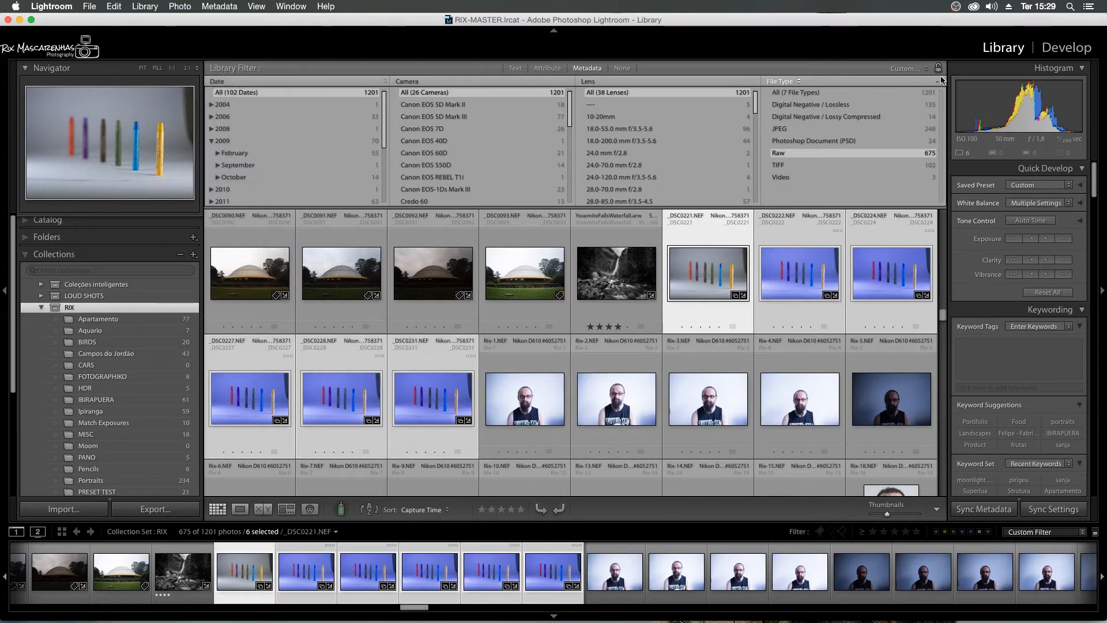
# - Synchronize only White Balance and Process Version from _DSC0221.NEF to the other selected crayon photos, and check the photos that follow
pyautogui.click(1066, 51)
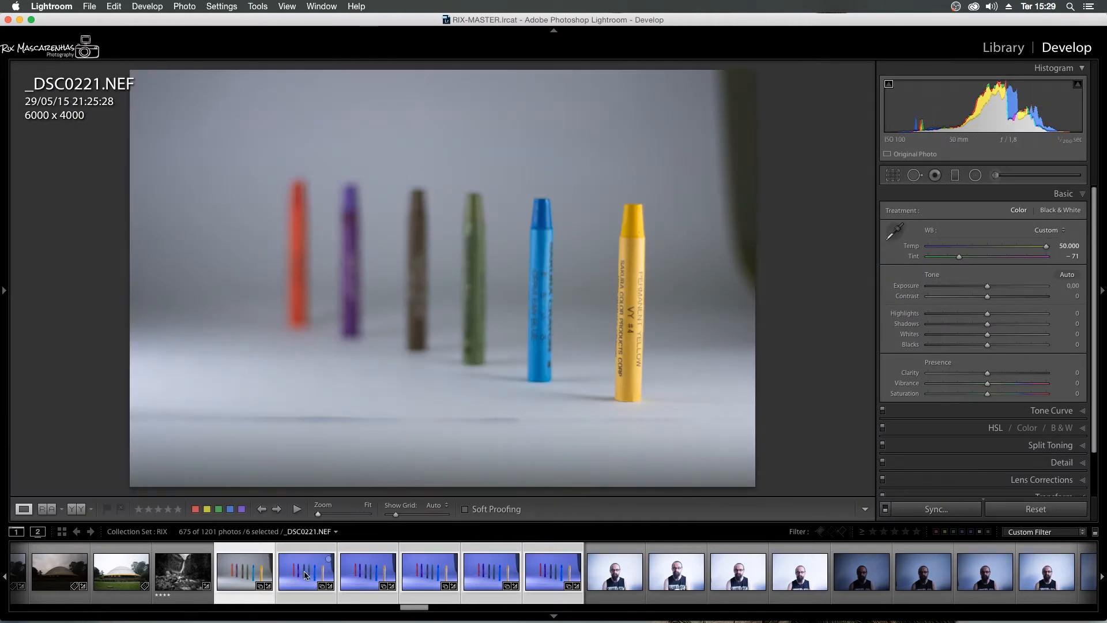
pyautogui.click(937, 509)
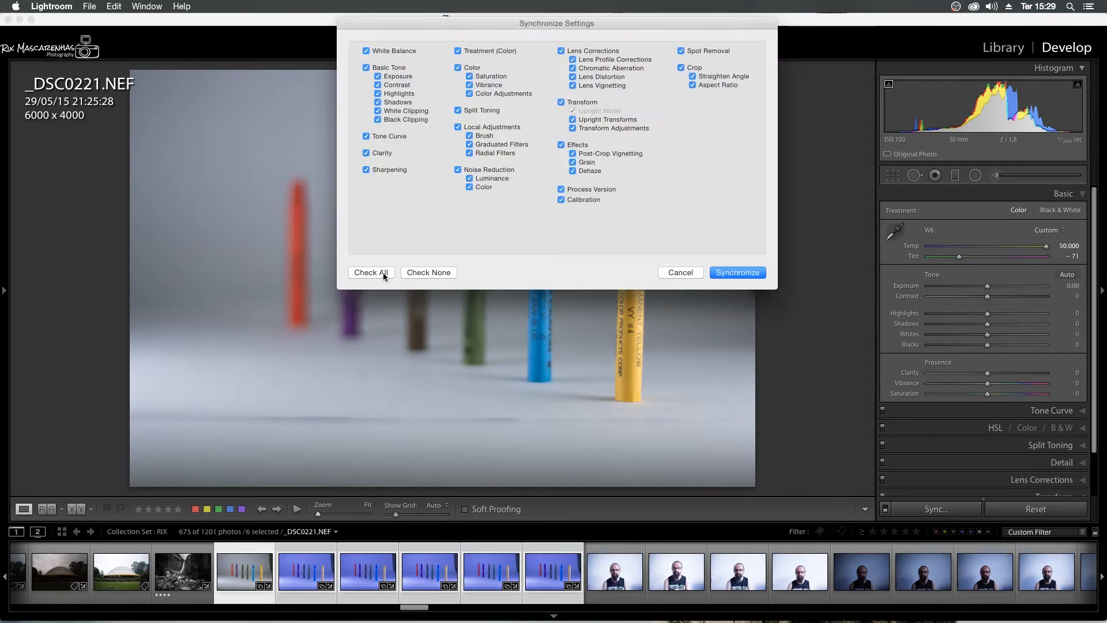
pyautogui.click(439, 272)
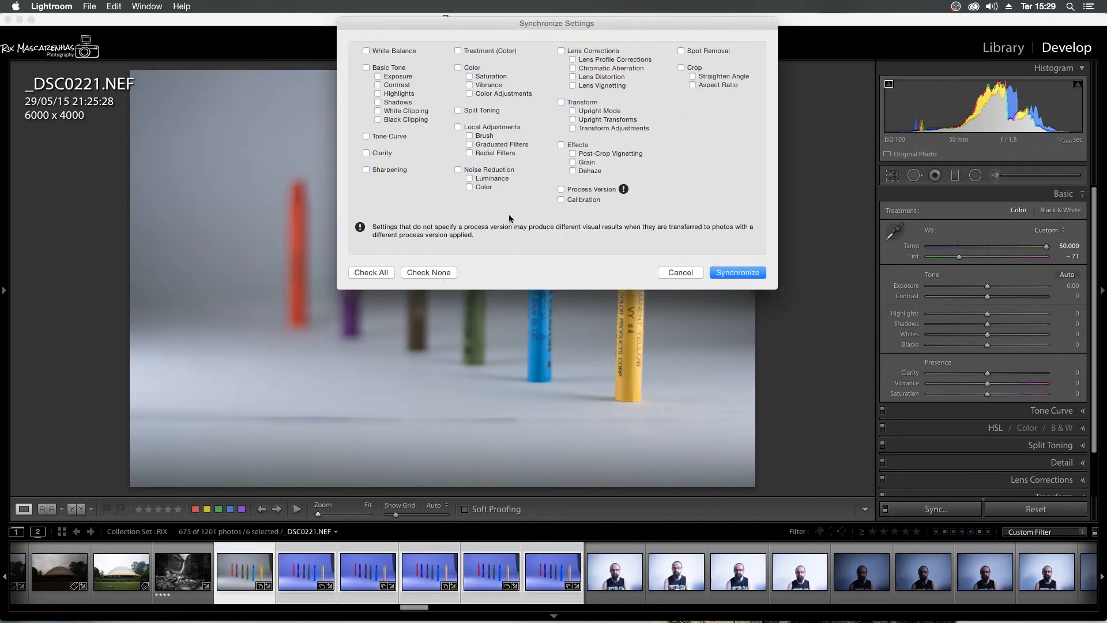
pyautogui.click(367, 51)
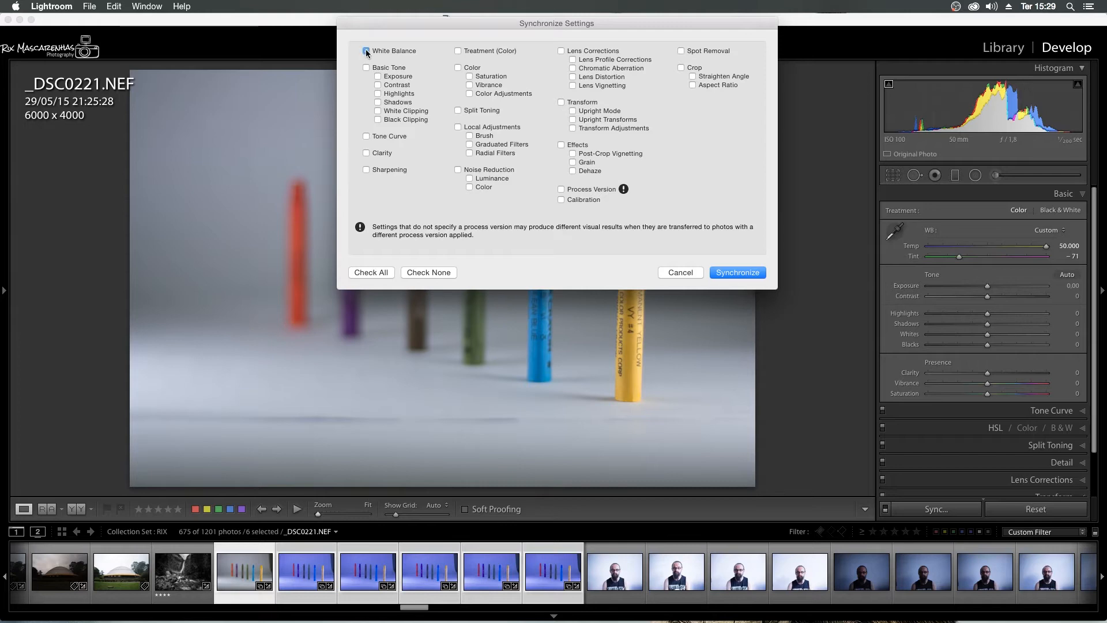
pyautogui.click(563, 190)
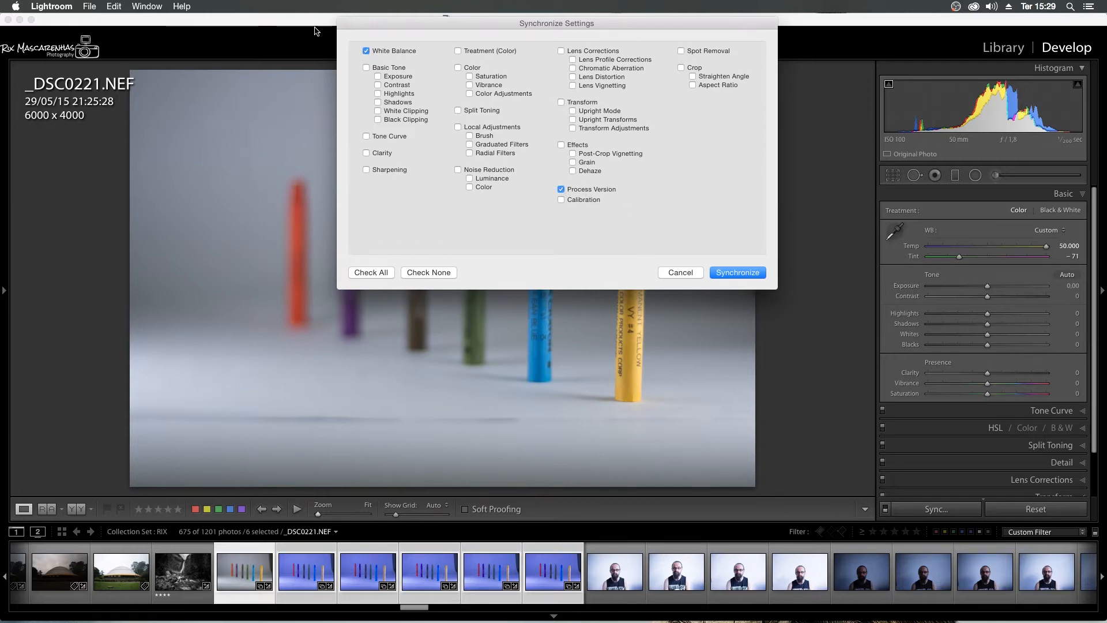
pyautogui.click(744, 274)
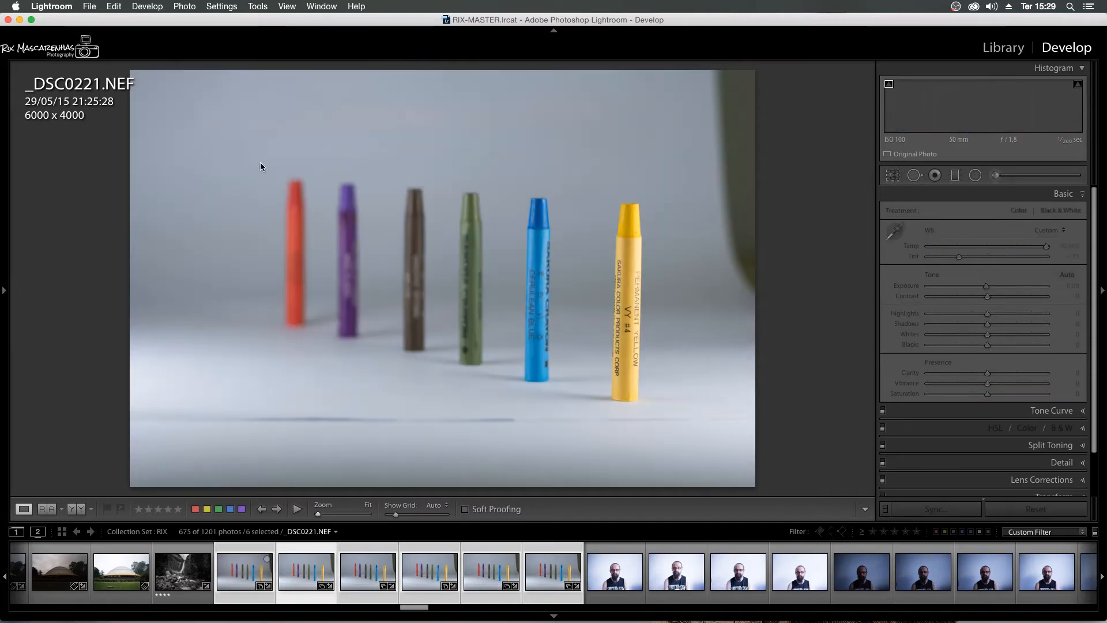
pyautogui.press('Right')
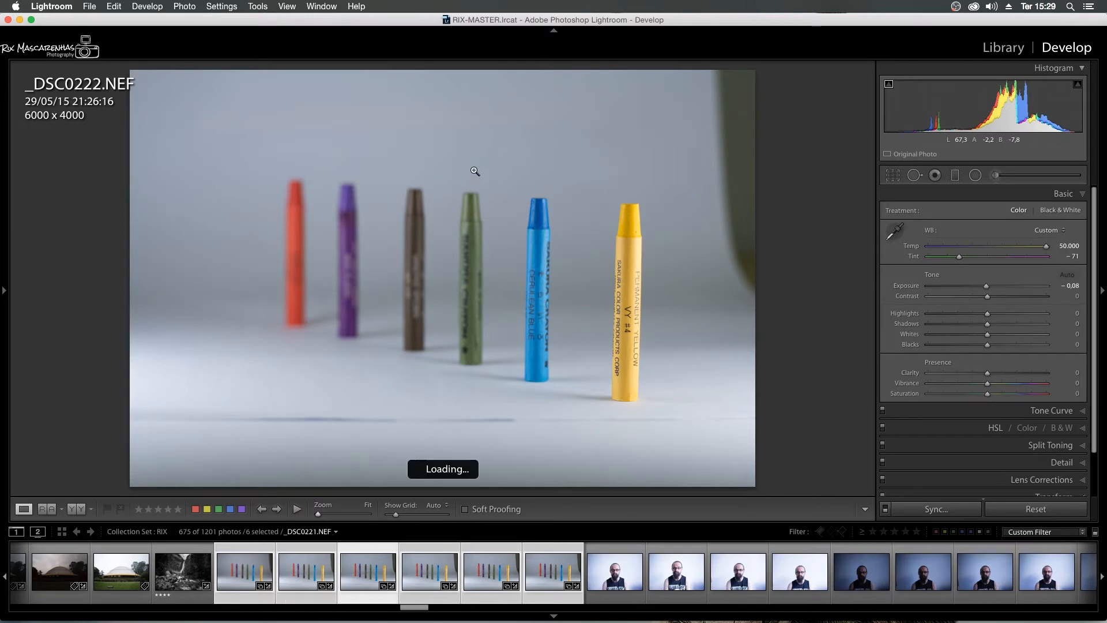
pyautogui.press('Right')
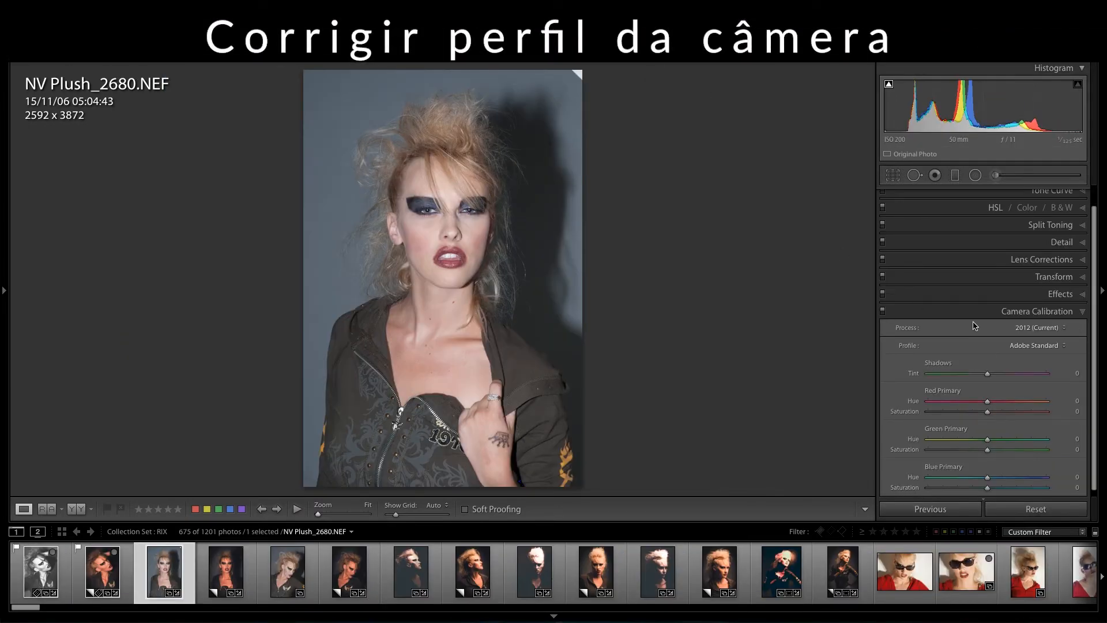
# - Correct the white balance of NV Plush_2680.NEF by sampling the model's teeth as the neutral target
pyautogui.scroll(1, 1019, 237)
pyautogui.click(1049, 332)
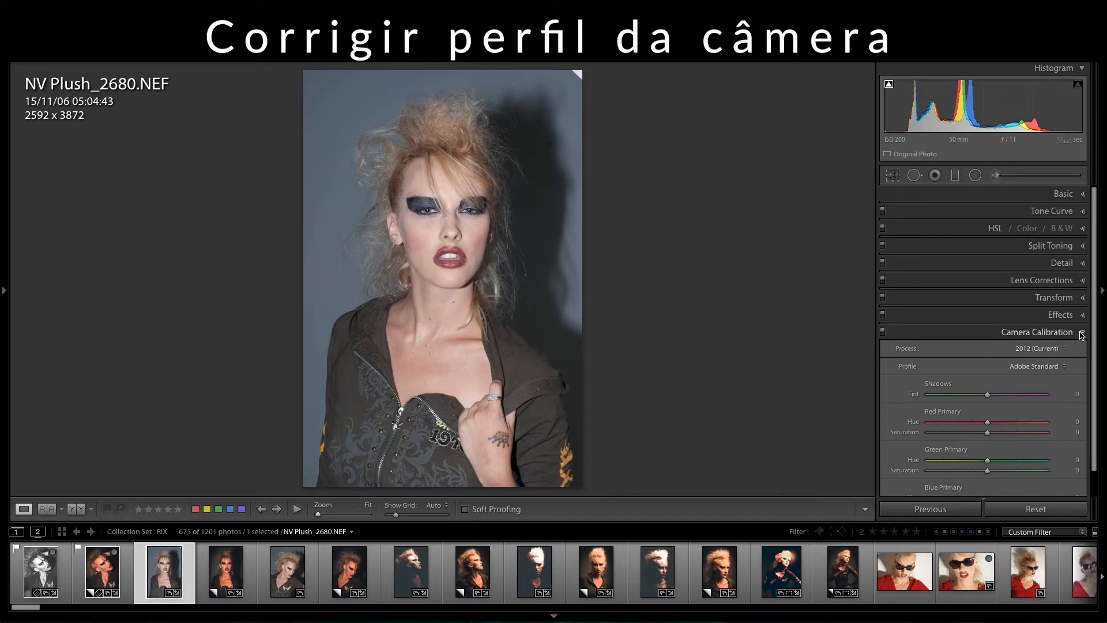
pyautogui.click(972, 194)
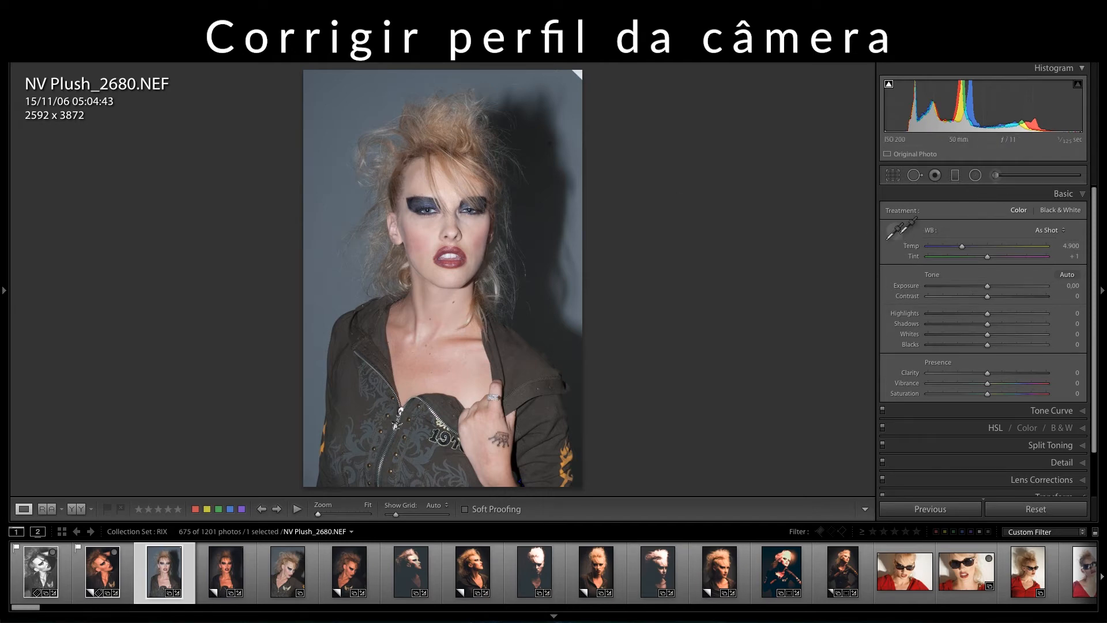
pyautogui.click(895, 231)
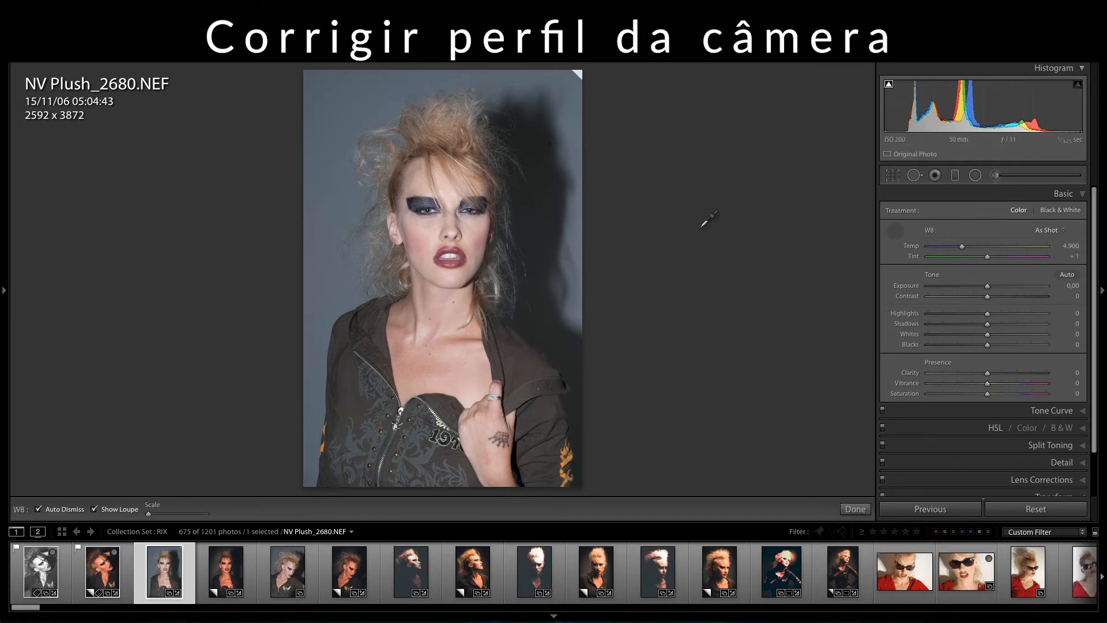
pyautogui.click(453, 252)
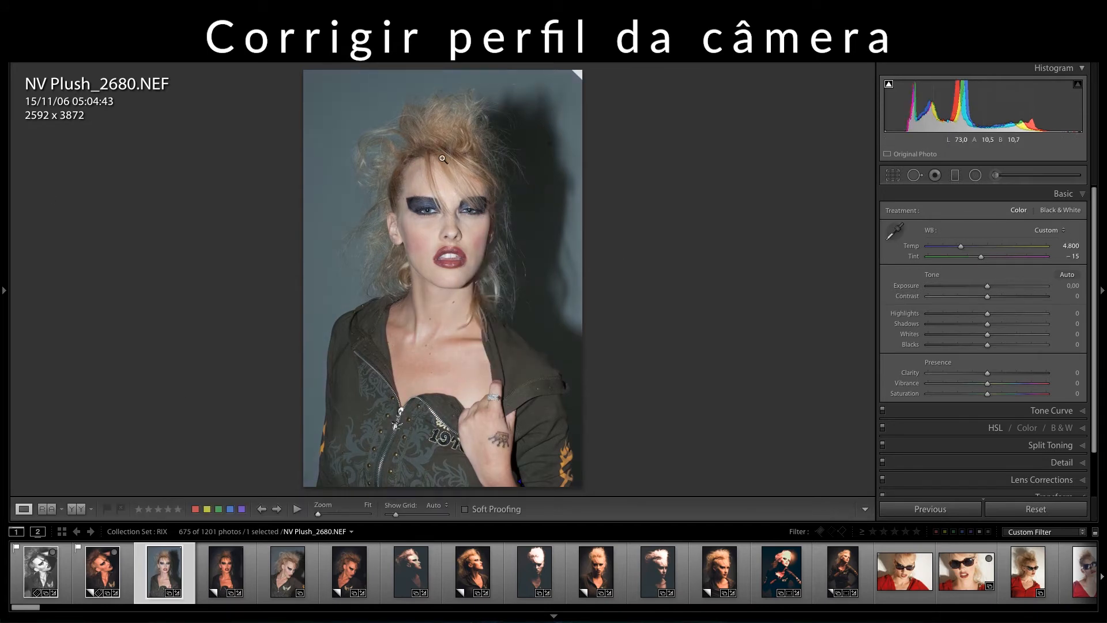
pyautogui.click(1088, 197)
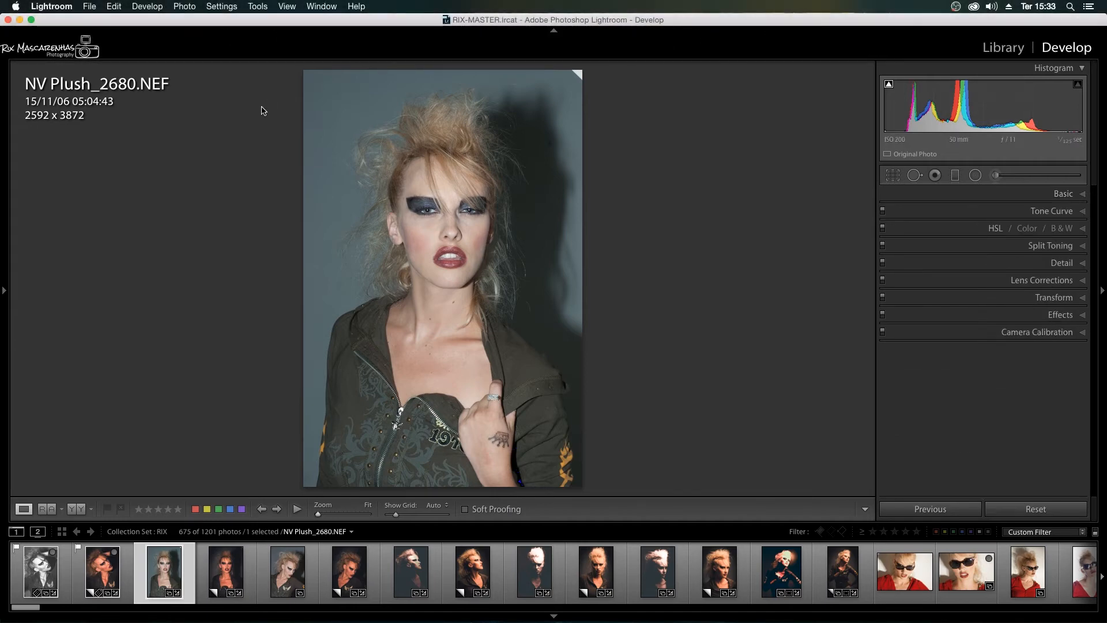
# - Enable chromatic aberration removal and lens profile corrections for NV Plush_2680.NEF, and compare the photo with and without them
pyautogui.click(1036, 281)
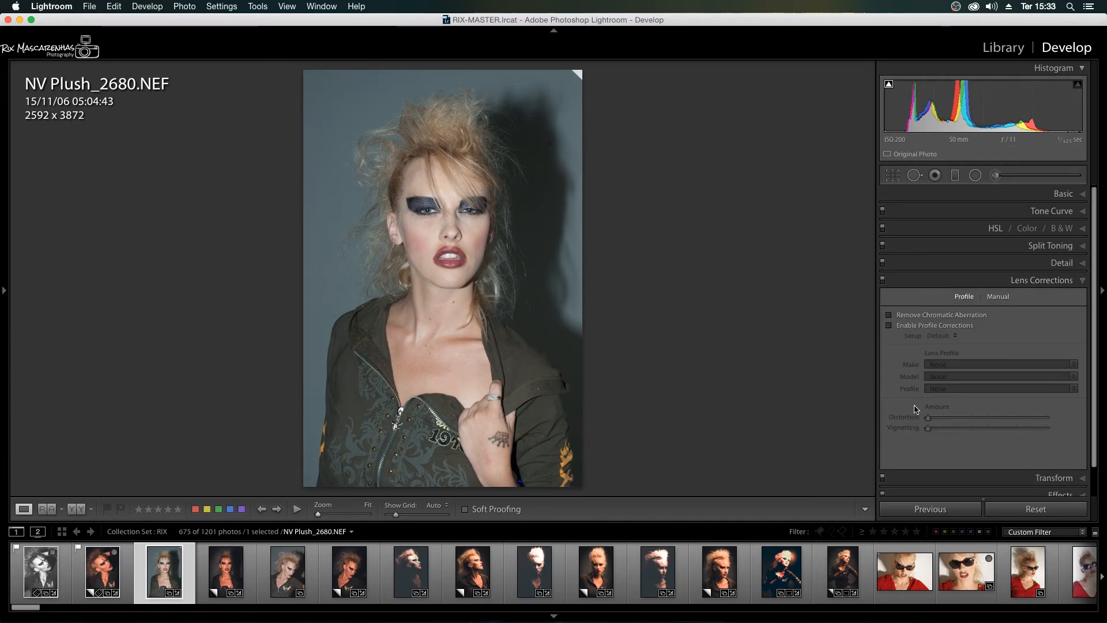
pyautogui.click(911, 326)
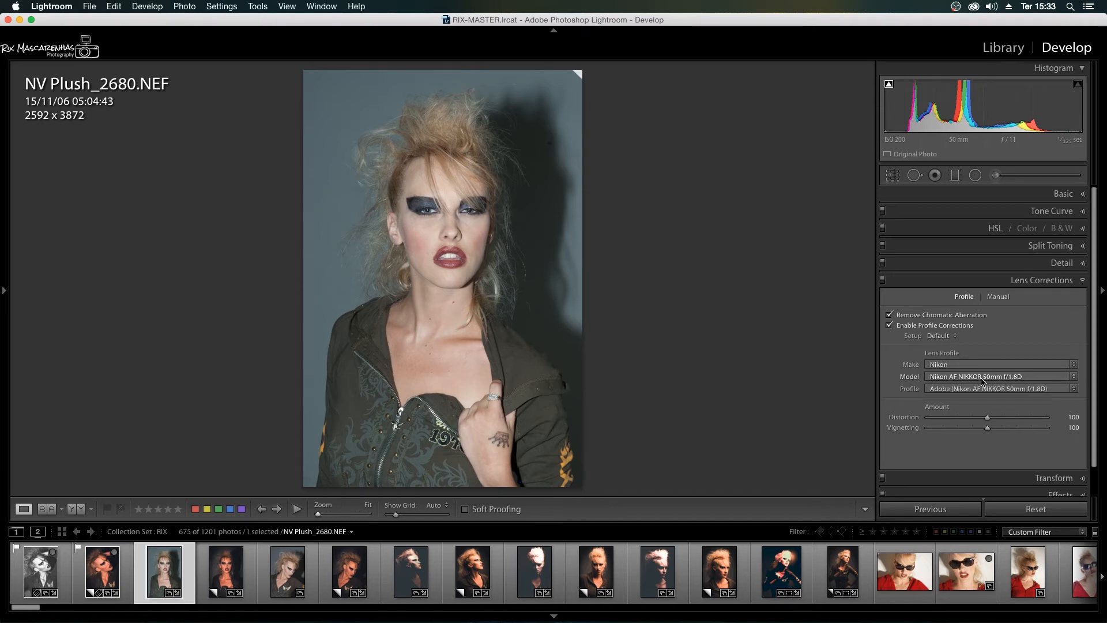
pyautogui.click(883, 280)
pyautogui.click(883, 281)
pyautogui.click(1055, 281)
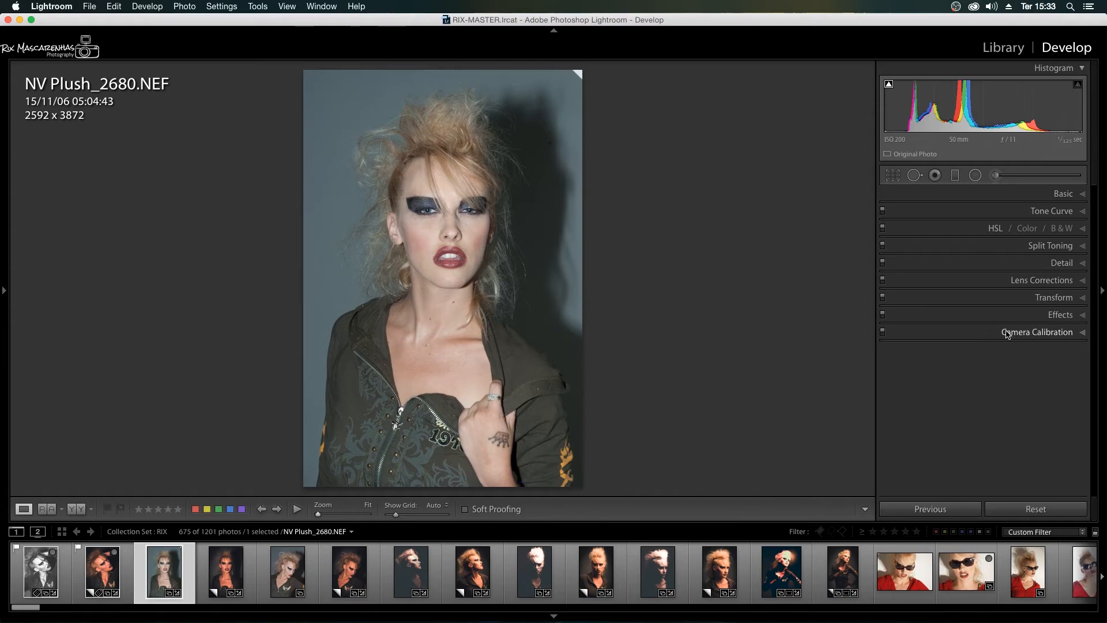
# - Try the Camera Neutral calibration profile on NV Plush_2680.NEF and compare the photo with and without it
pyautogui.click(1008, 332)
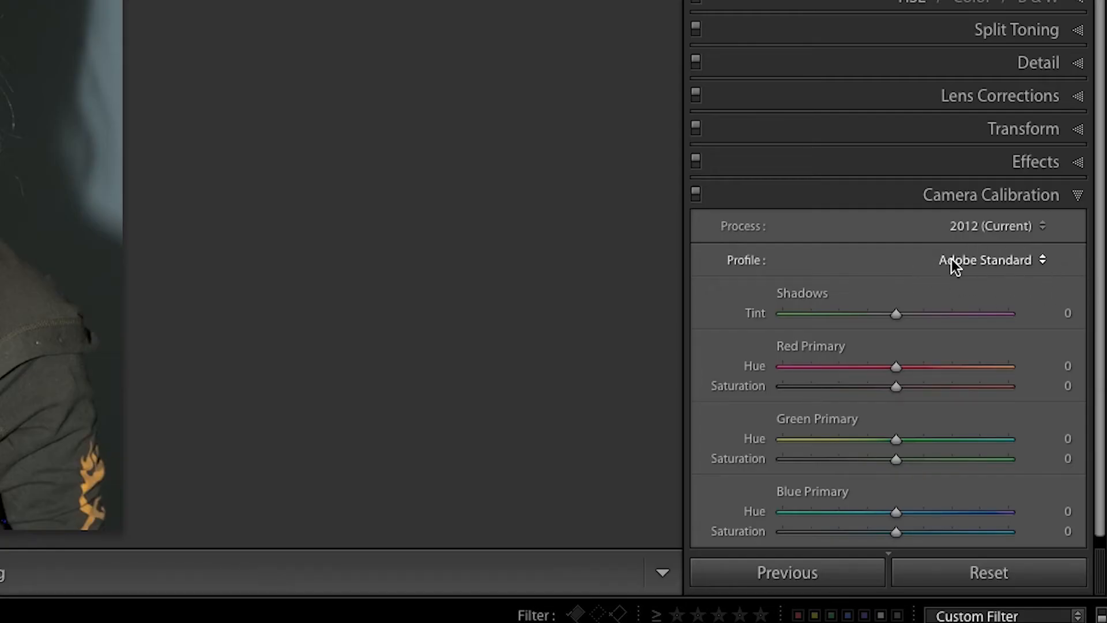
pyautogui.click(1021, 261)
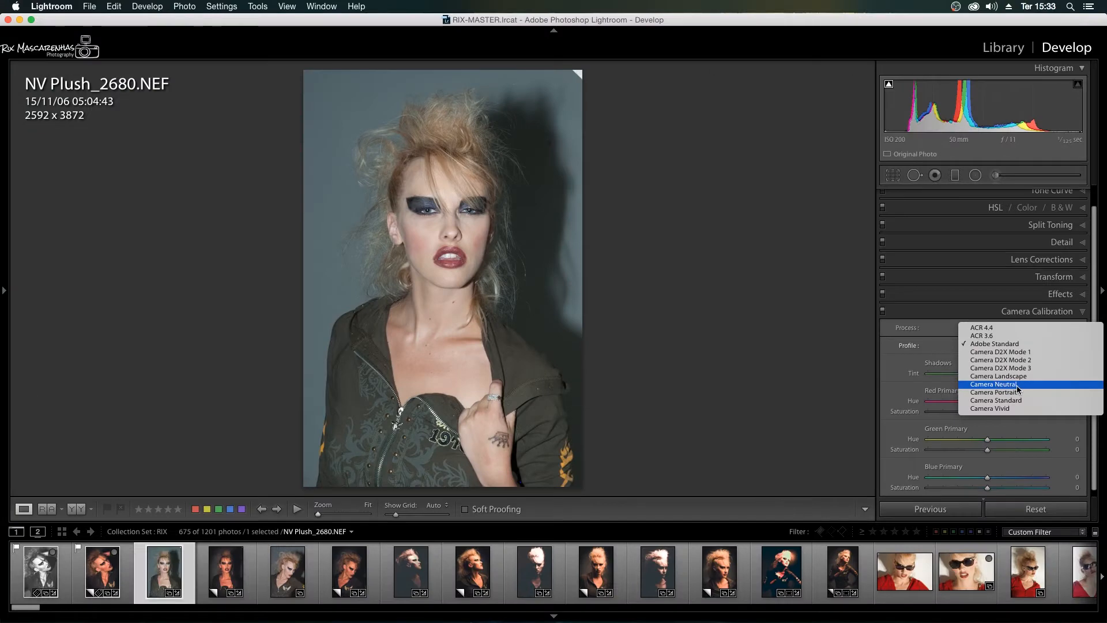
pyautogui.click(1017, 385)
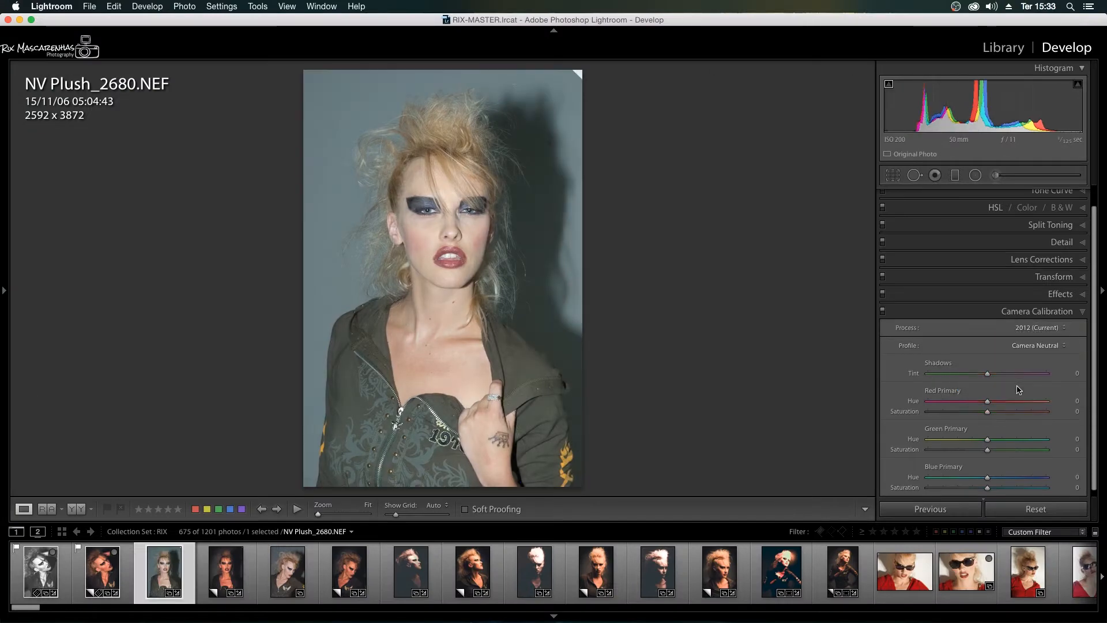
pyautogui.click(883, 312)
pyautogui.click(883, 311)
pyautogui.click(1048, 314)
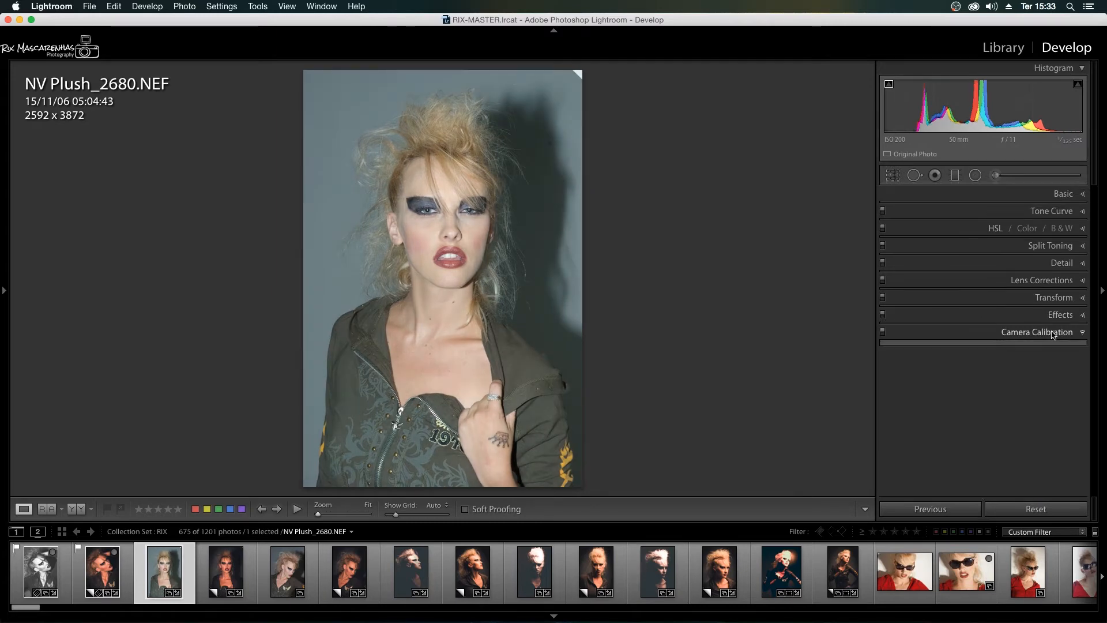
# - Set the camera calibration profile of NV Plush_2680.NEF to Camera Portrait
pyautogui.click(1049, 335)
pyautogui.click(1049, 346)
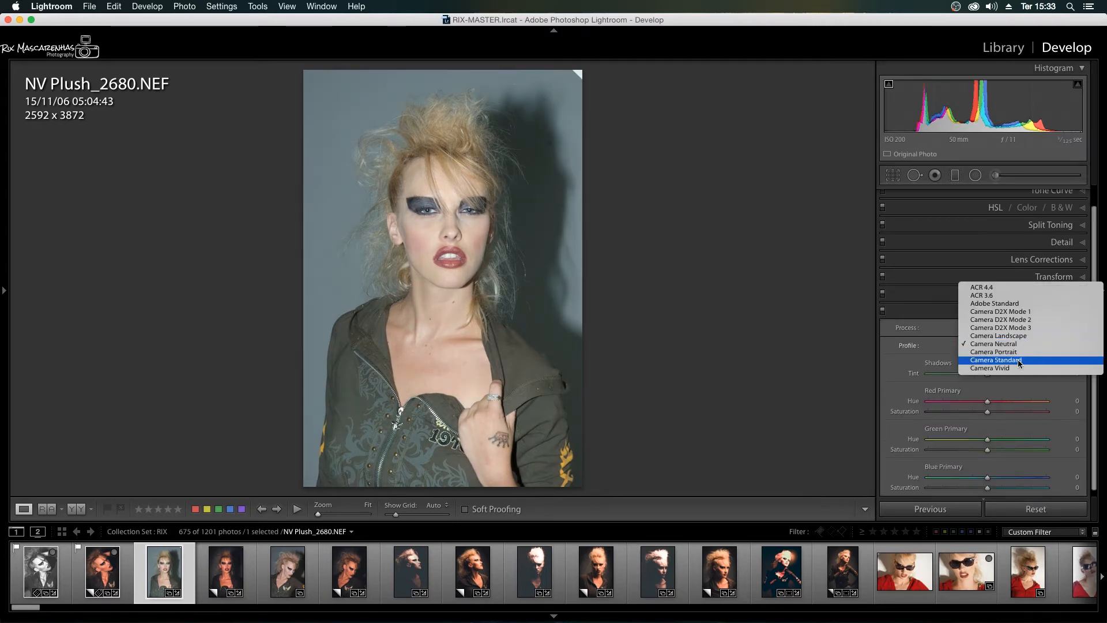
pyautogui.click(1003, 353)
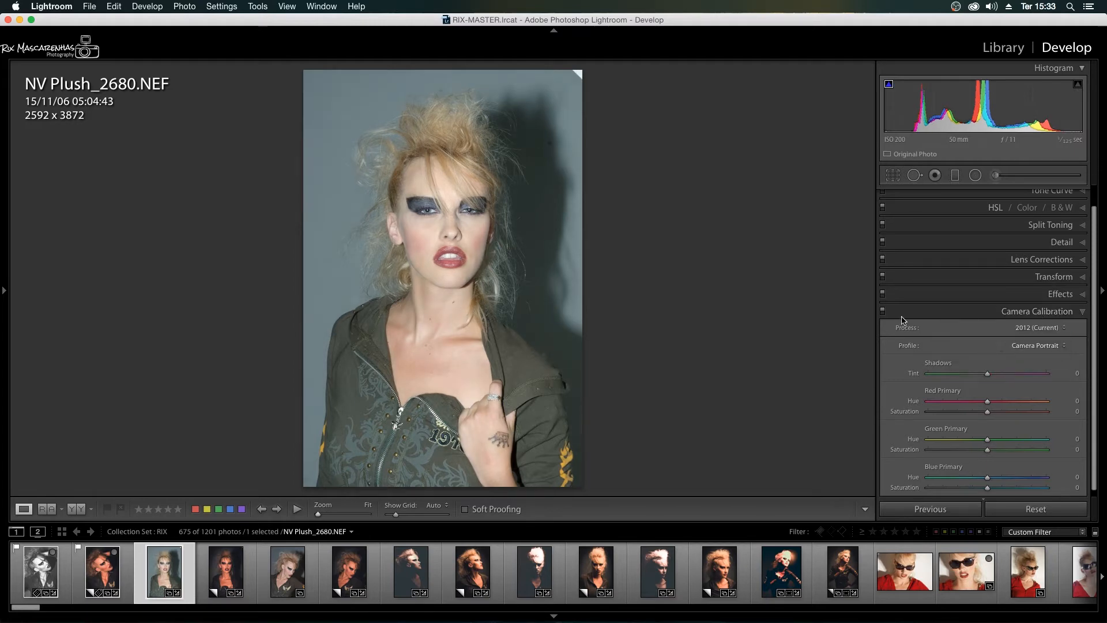
# - Set the camera calibration profile of NV Plush_2680.NEF to Camera Vivid and compare the photo with and without it
pyautogui.click(1013, 313)
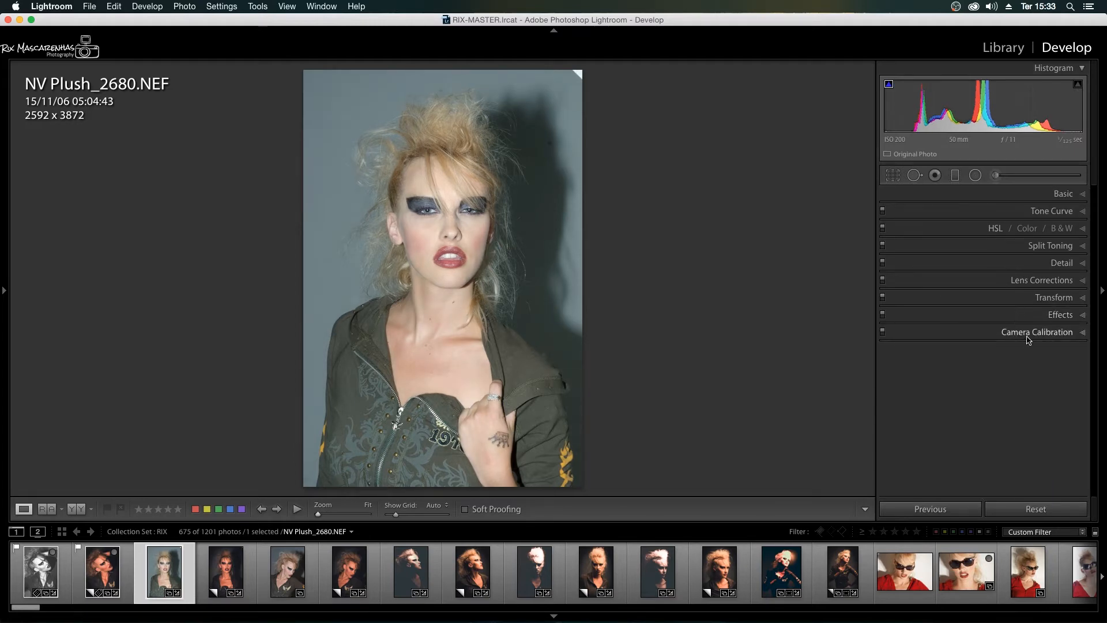
pyautogui.click(1025, 338)
pyautogui.click(1060, 349)
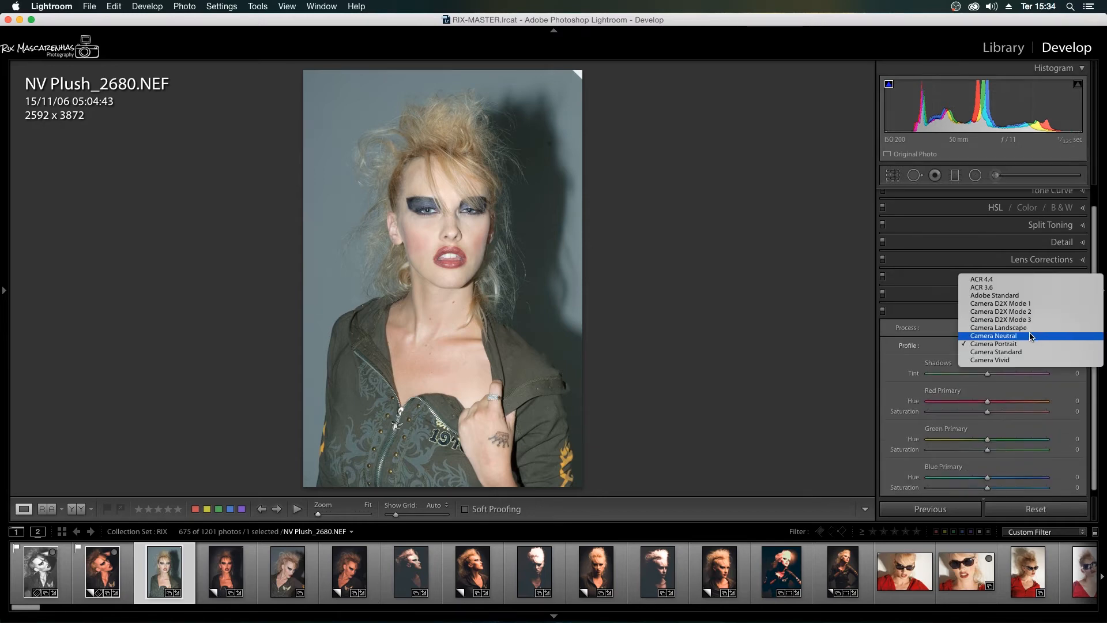
pyautogui.click(1025, 360)
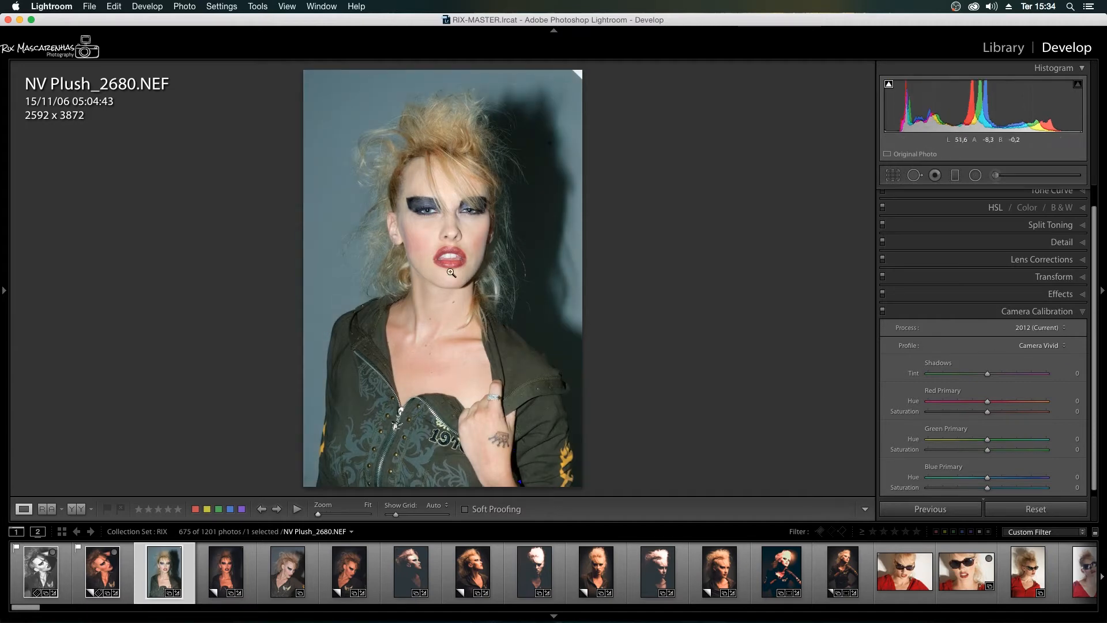
pyautogui.click(882, 312)
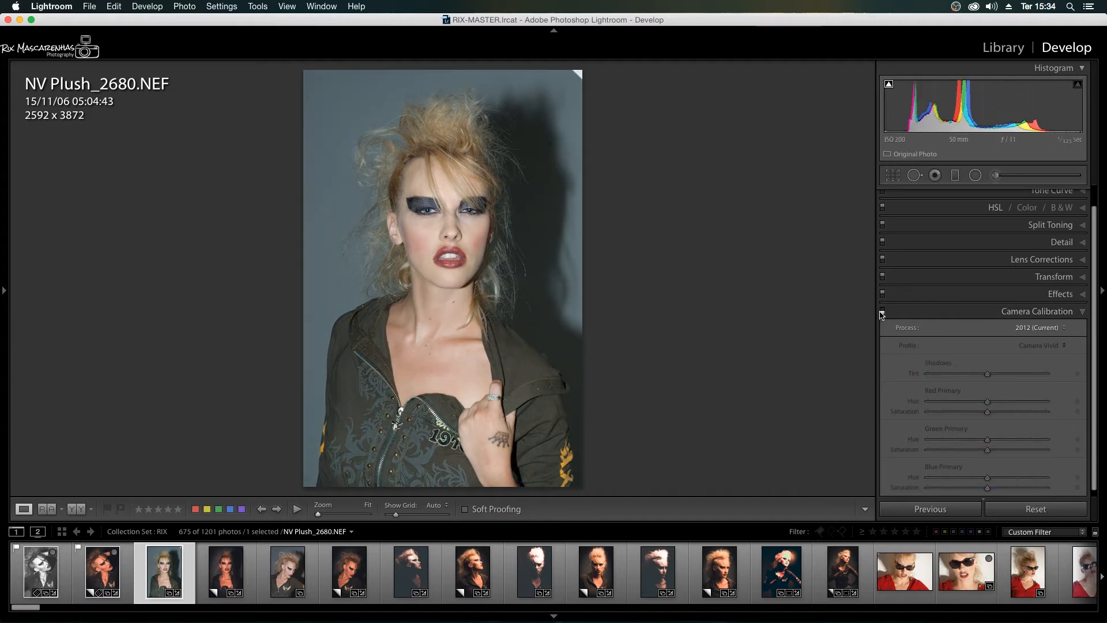
pyautogui.click(882, 312)
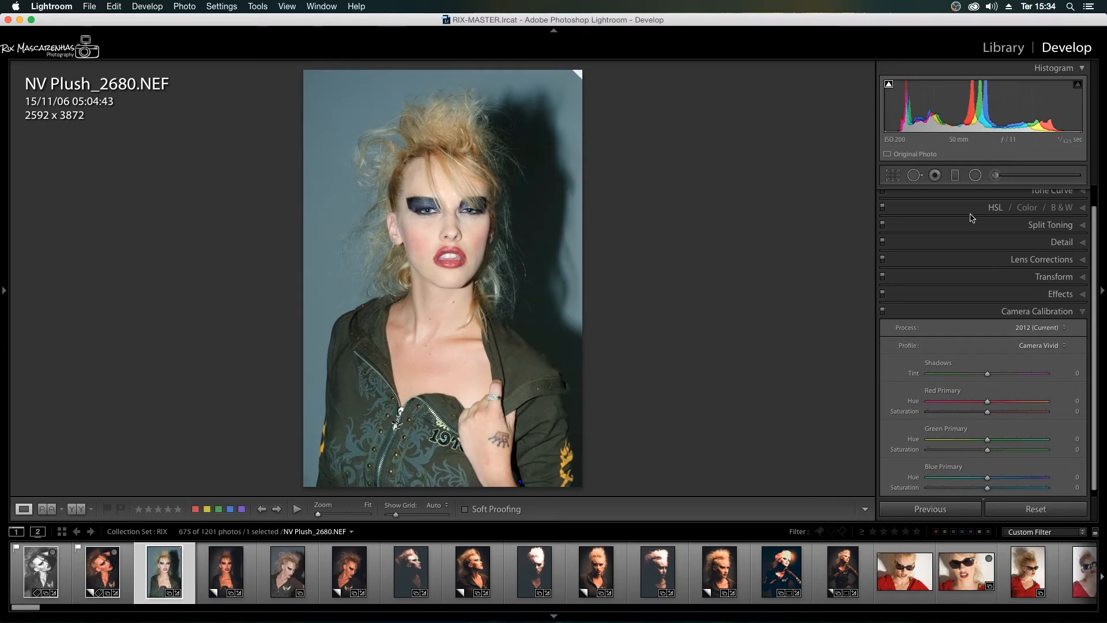
# - Apply automatic tone to NV Plush_2680.NEF, with whites lowered to −11 and the exposure reduced
pyautogui.scroll(1, 1038, 225)
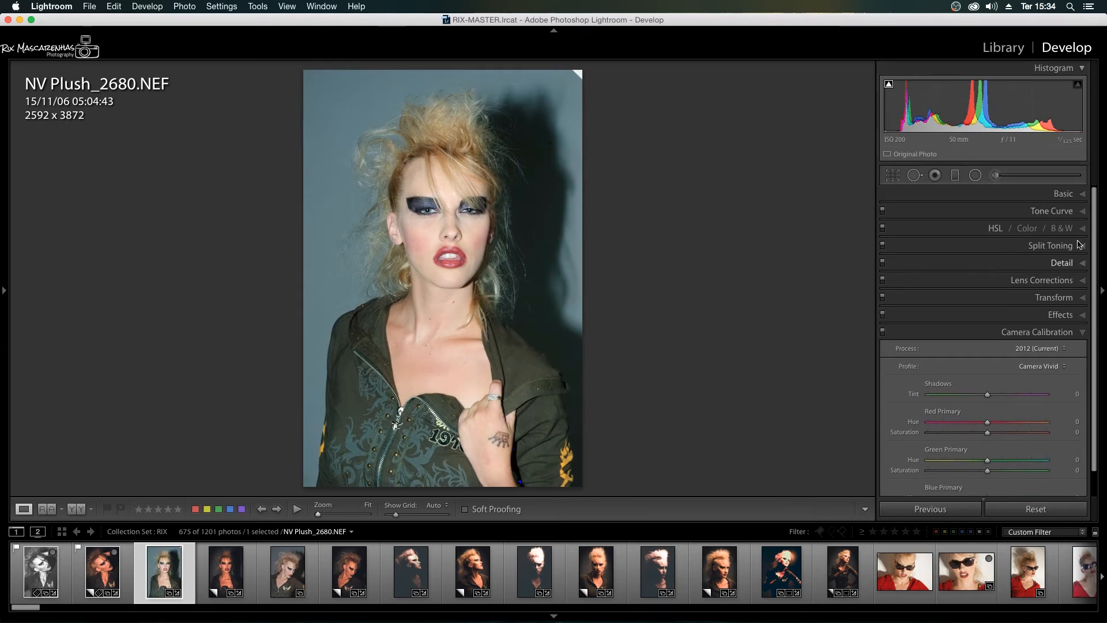
pyautogui.click(1049, 194)
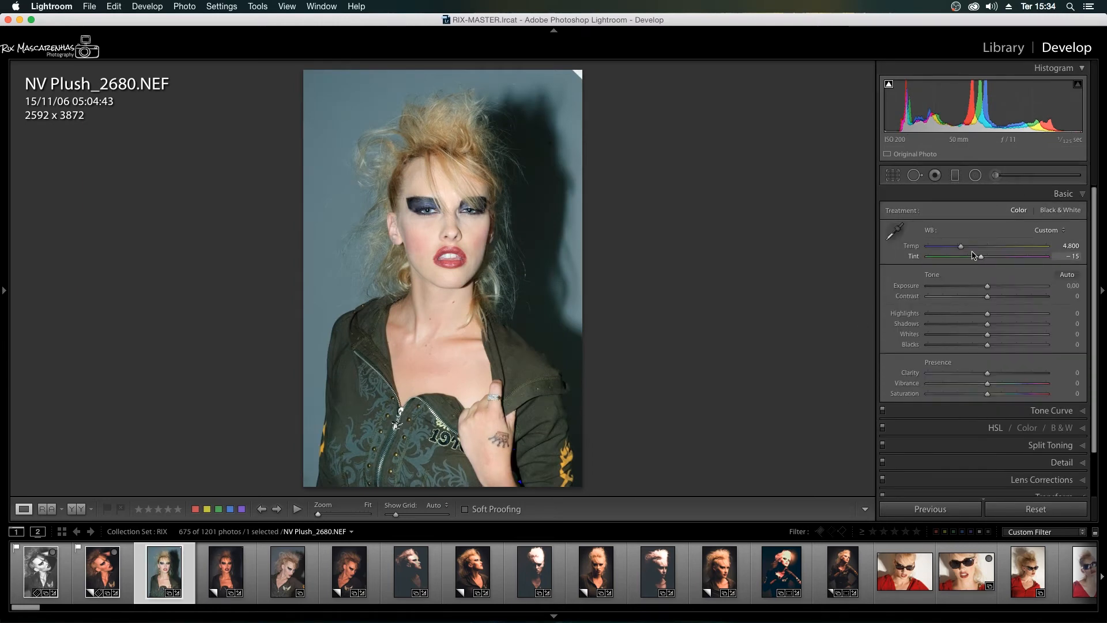
pyautogui.click(896, 231)
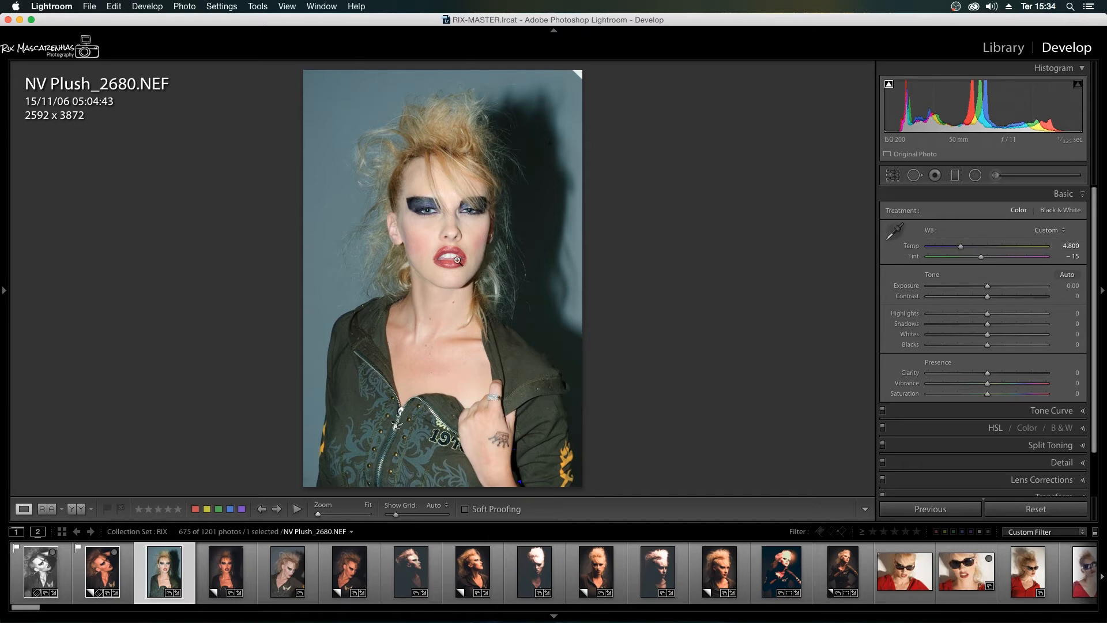
pyautogui.press('Escape')
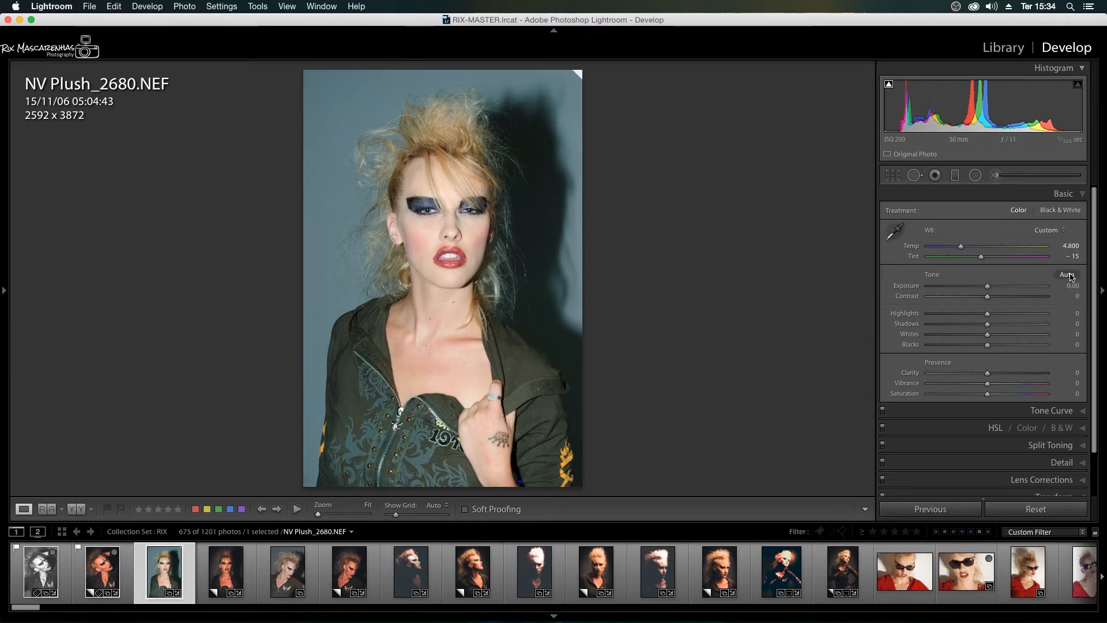
pyautogui.press('super+u')
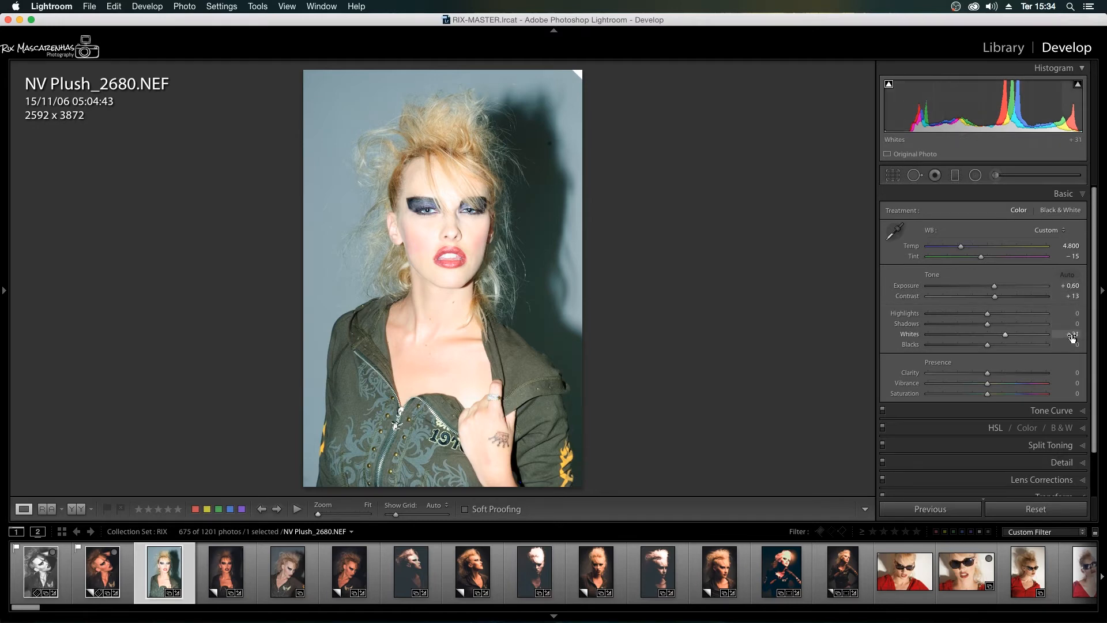
pyautogui.moveTo(1072, 338); pyautogui.dragTo(1066, 334)
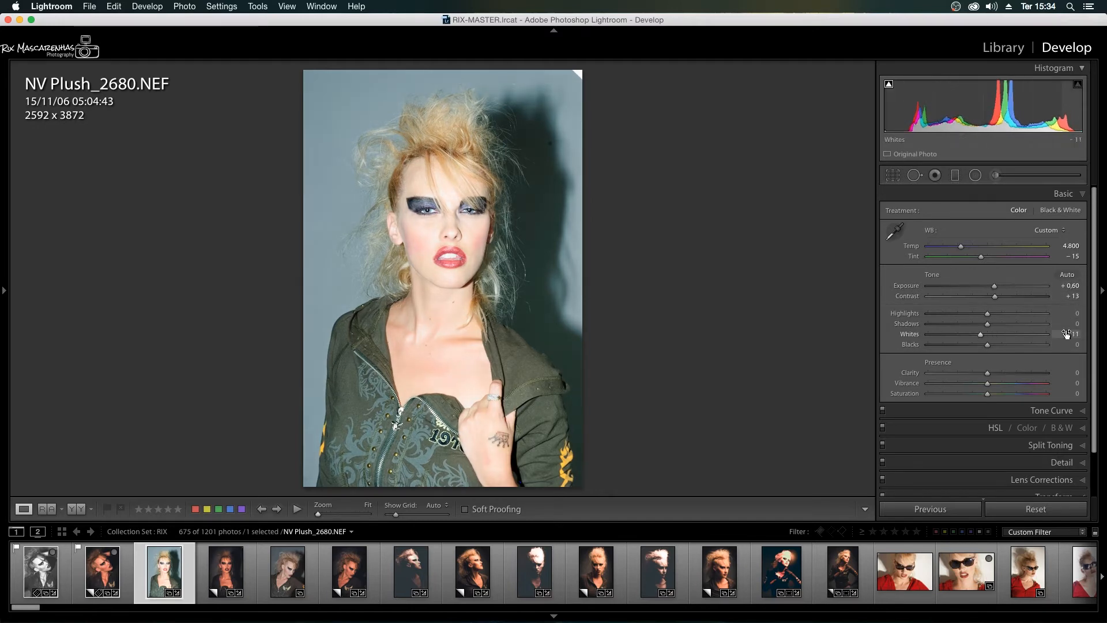
pyautogui.moveTo(1068, 285); pyautogui.dragTo(1046, 287)
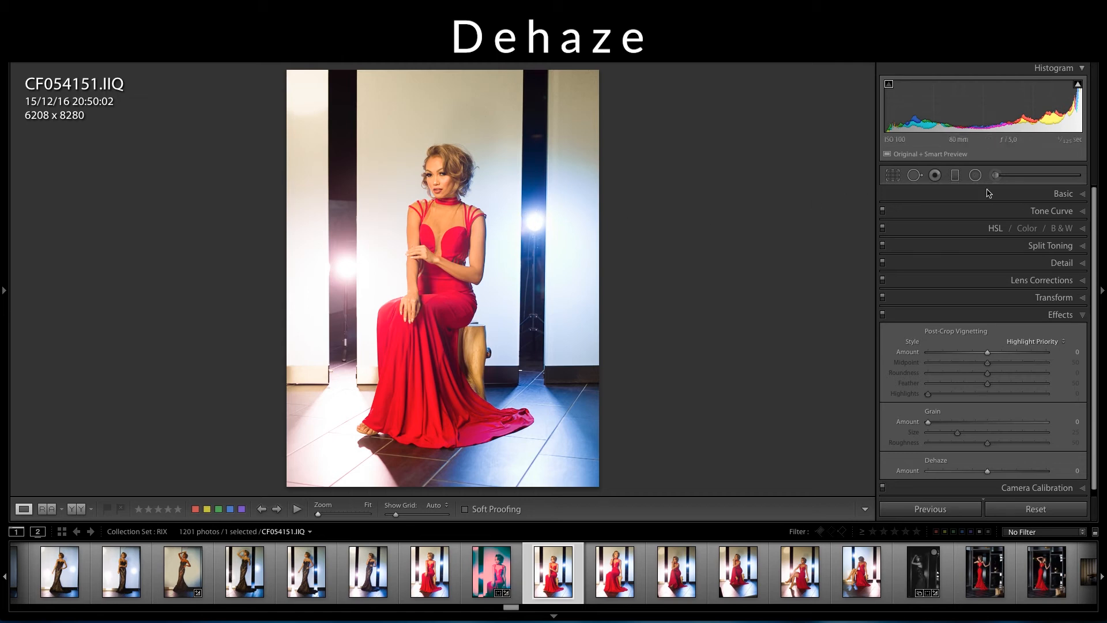
# - Try lowering the highlights to −72 and the whites to −86 on CF054151.IIQ, and reset its adjustments
pyautogui.click(1038, 197)
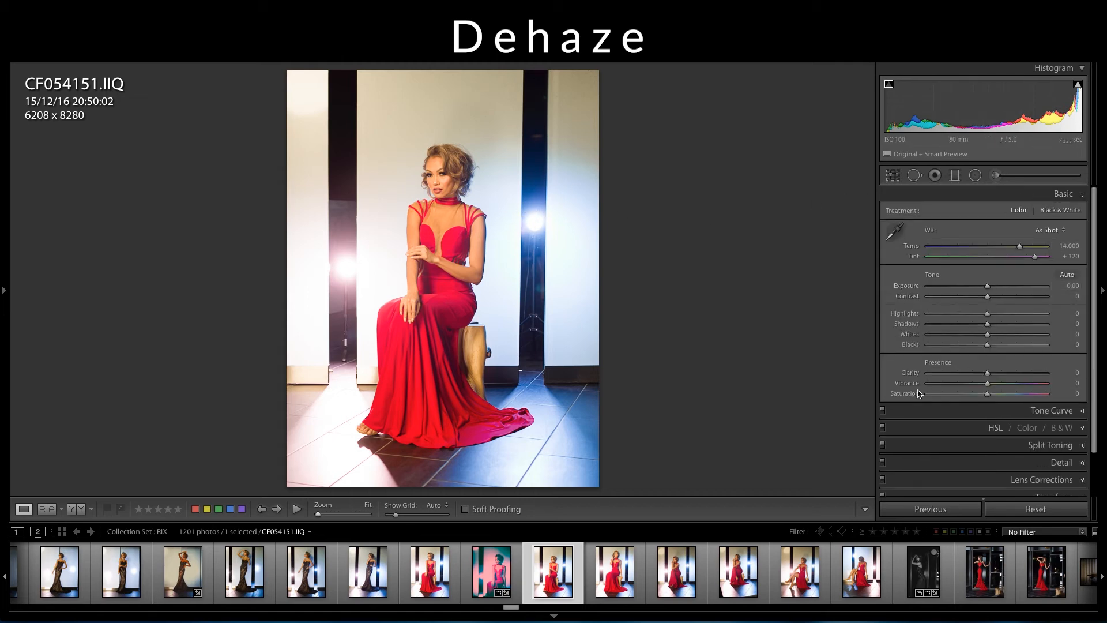
pyautogui.moveTo(987, 313); pyautogui.dragTo(942, 315)
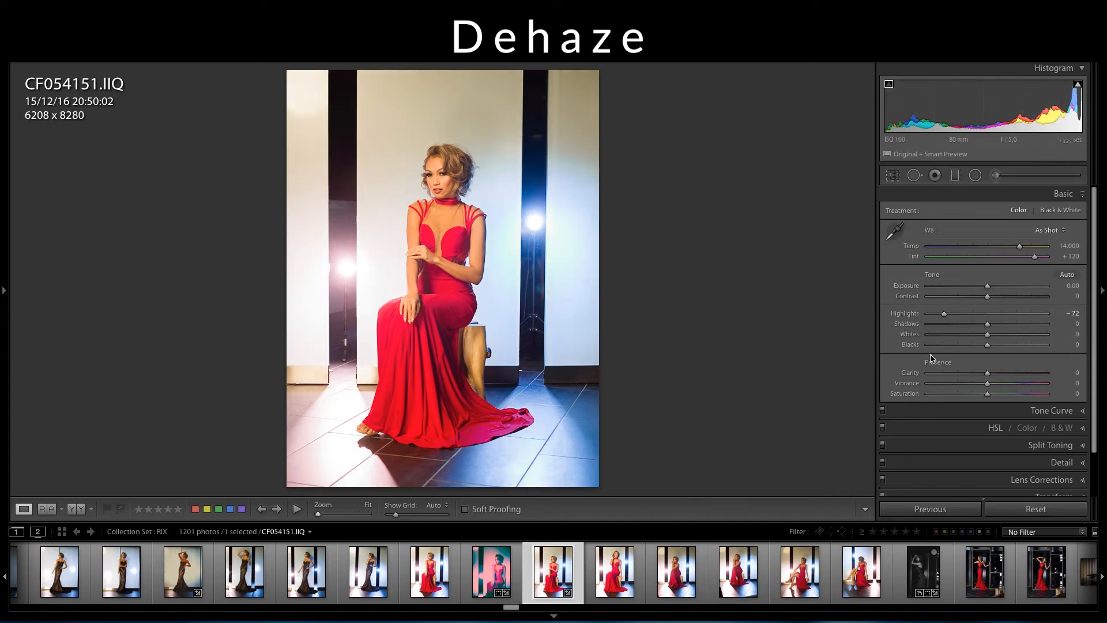
pyautogui.click(936, 335)
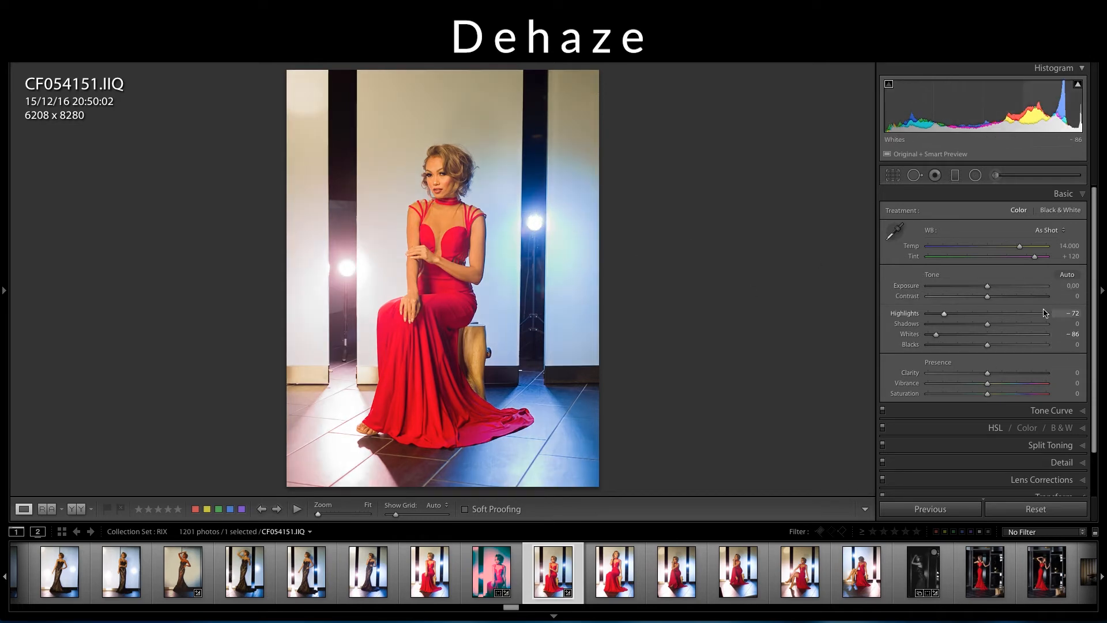
pyautogui.click(1036, 510)
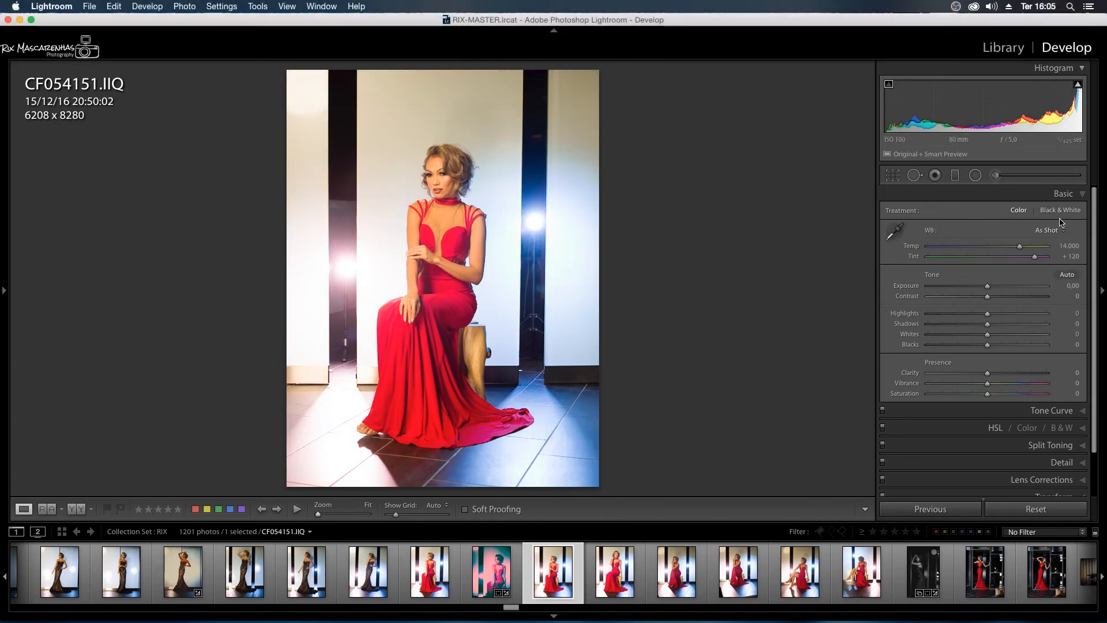
# - Set the Dehaze amount of CF054151.IIQ to +38 and compare the photo with and without the effect
pyautogui.click(1060, 196)
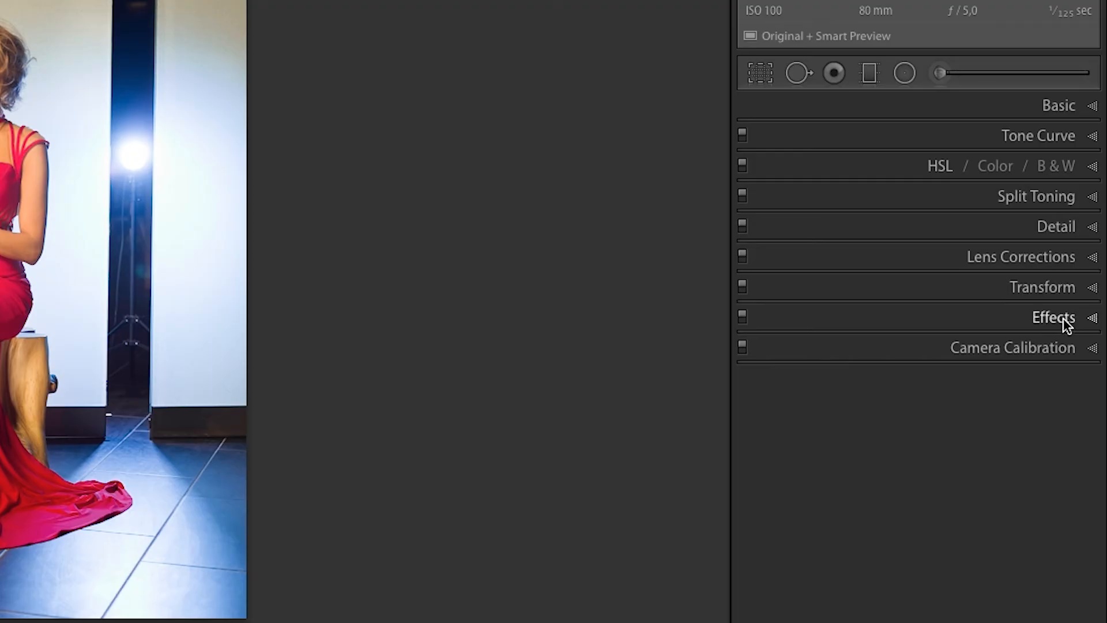
pyautogui.click(1065, 319)
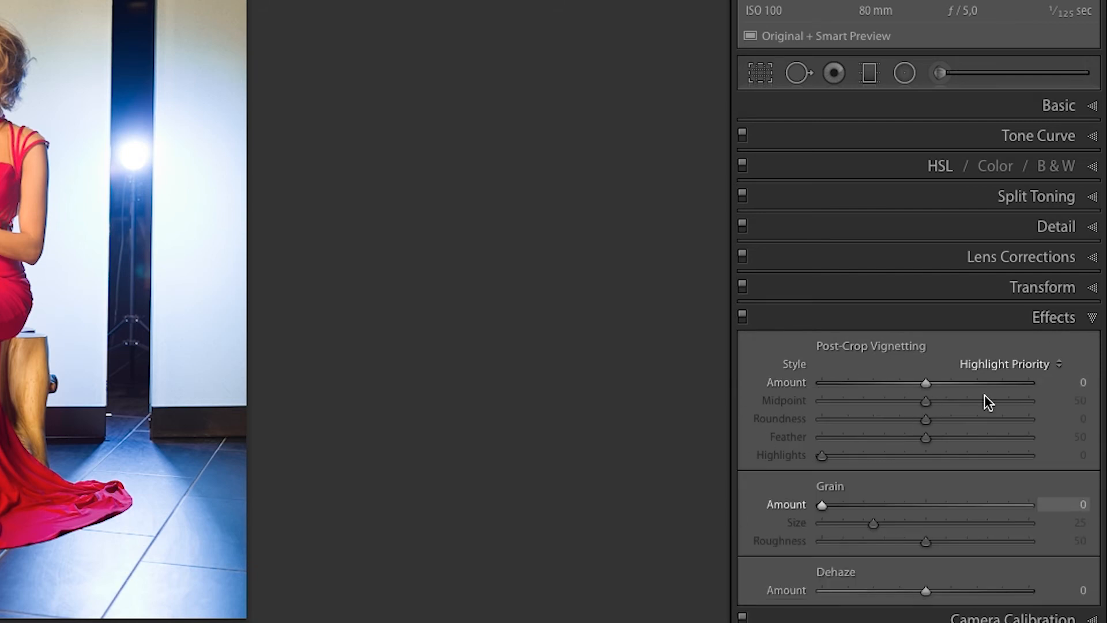
pyautogui.scroll(-1, 984, 444)
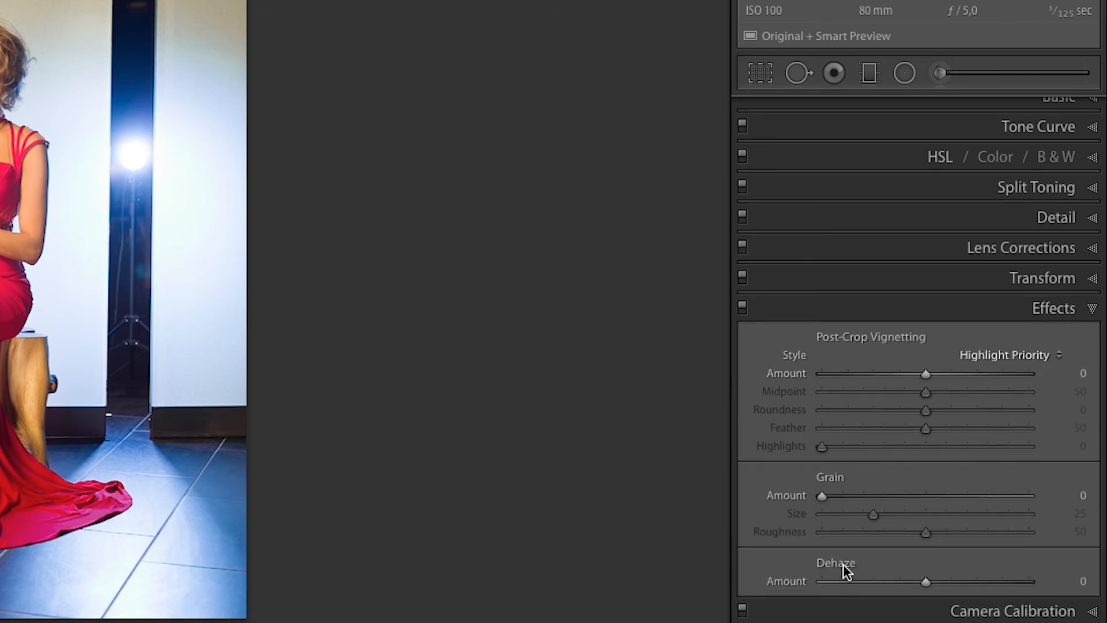
pyautogui.click(970, 584)
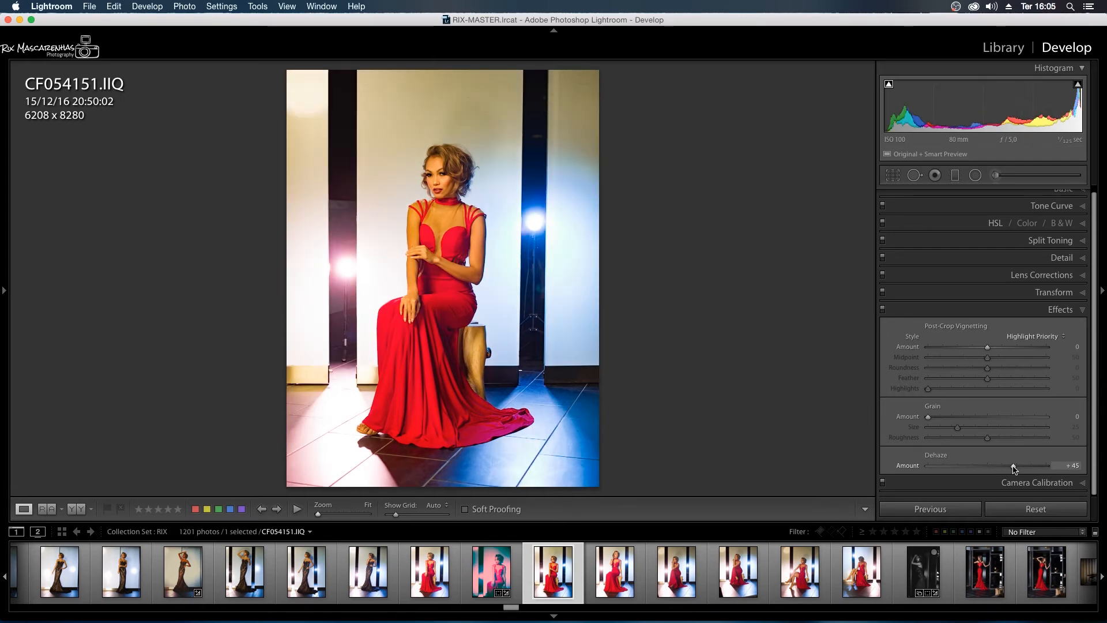
pyautogui.moveTo(1012, 466); pyautogui.dragTo(1011, 468)
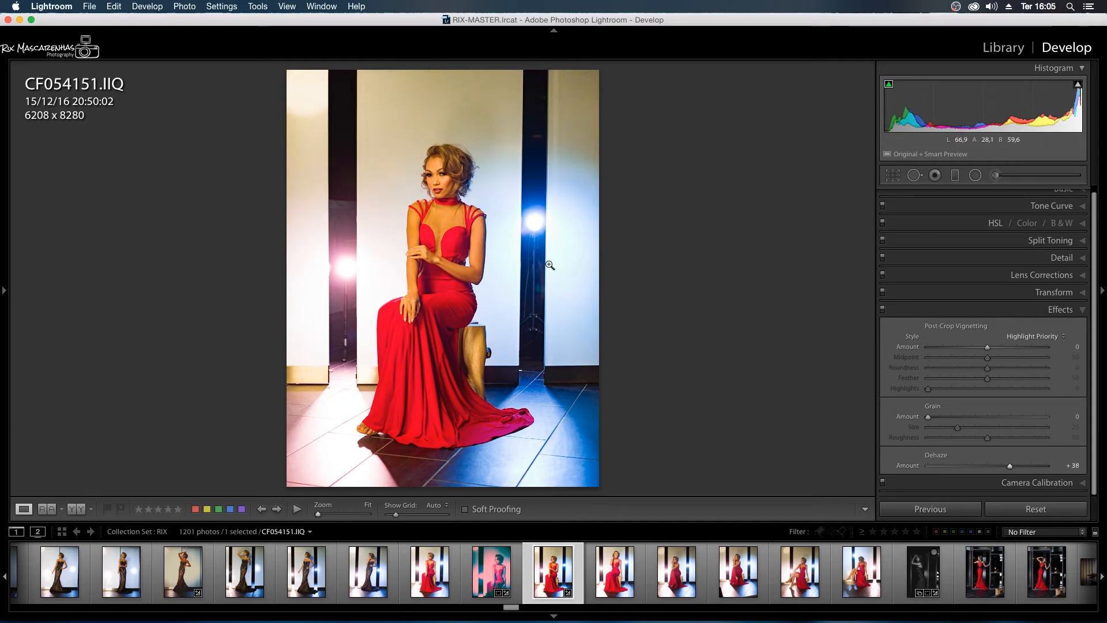
pyautogui.click(883, 310)
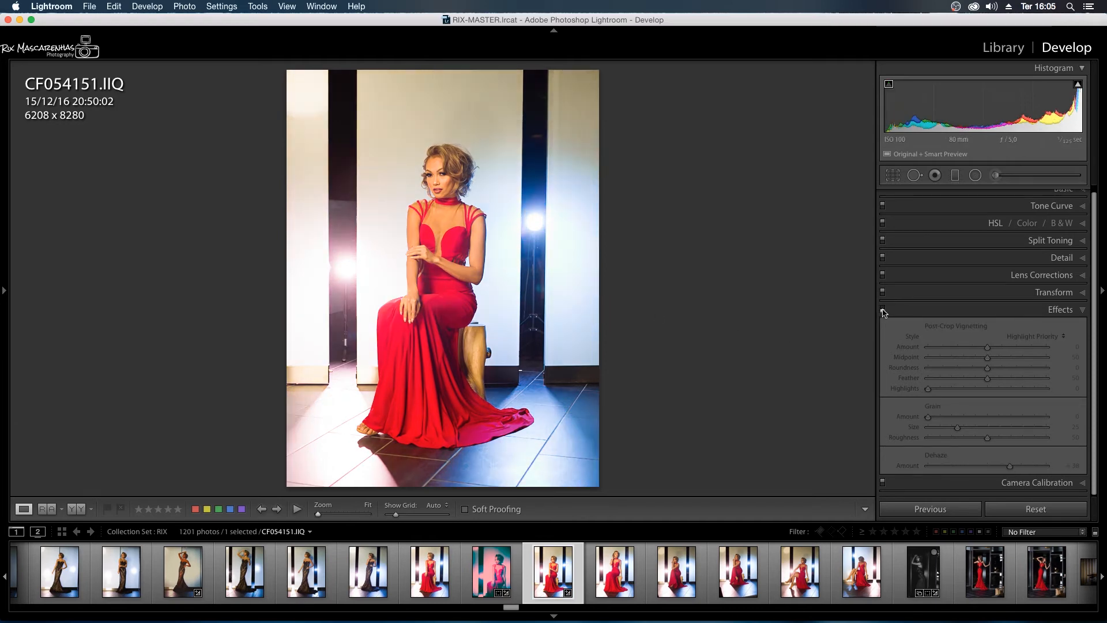
pyautogui.click(883, 310)
pyautogui.click(883, 309)
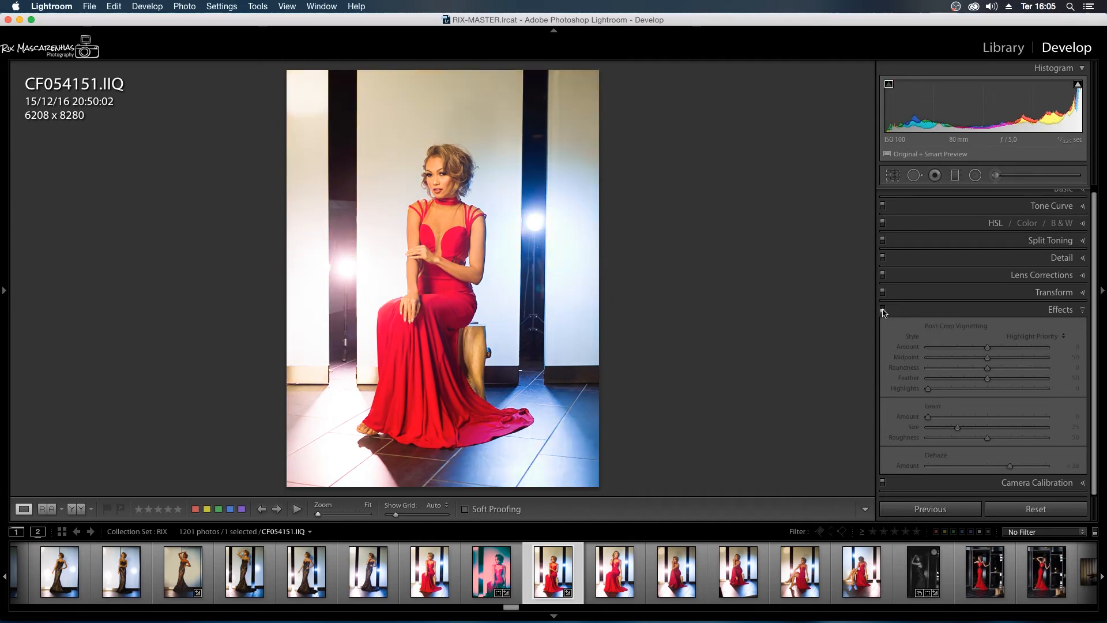
pyautogui.click(883, 309)
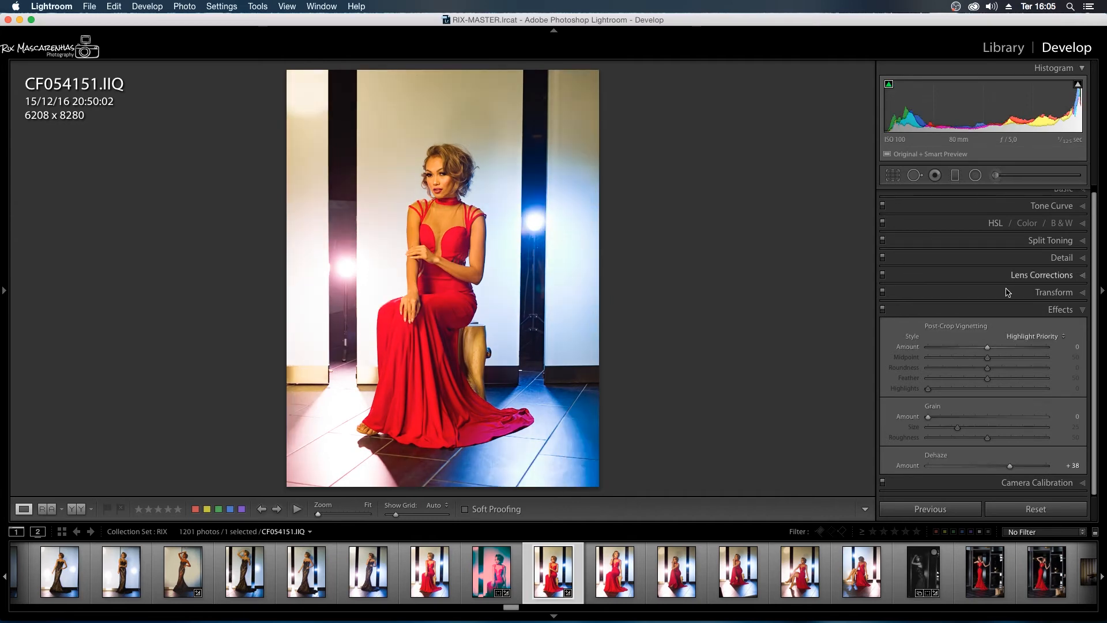
# - Set the contrast of CF054151.IIQ to +26 and its highlights to −39
pyautogui.scroll(1, 1007, 289)
pyautogui.click(1063, 193)
pyautogui.moveTo(988, 296)
pyautogui.mouseDown()
pyautogui.moveTo(1032, 300)
pyautogui.moveTo(1002, 299)
pyautogui.mouseUp()
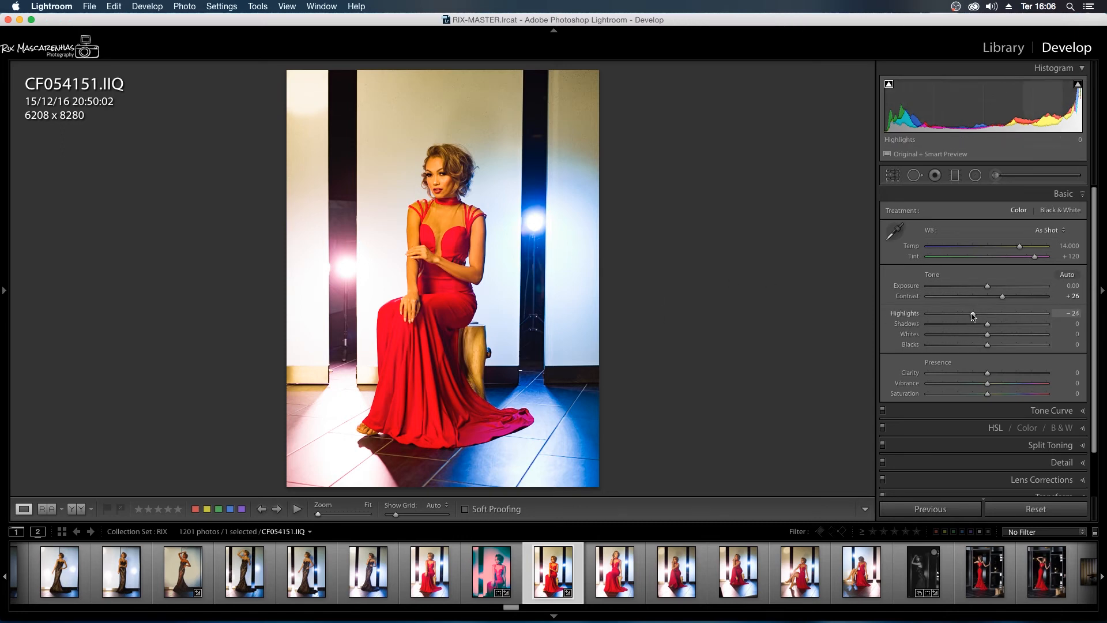
pyautogui.moveTo(973, 316); pyautogui.dragTo(963, 316)
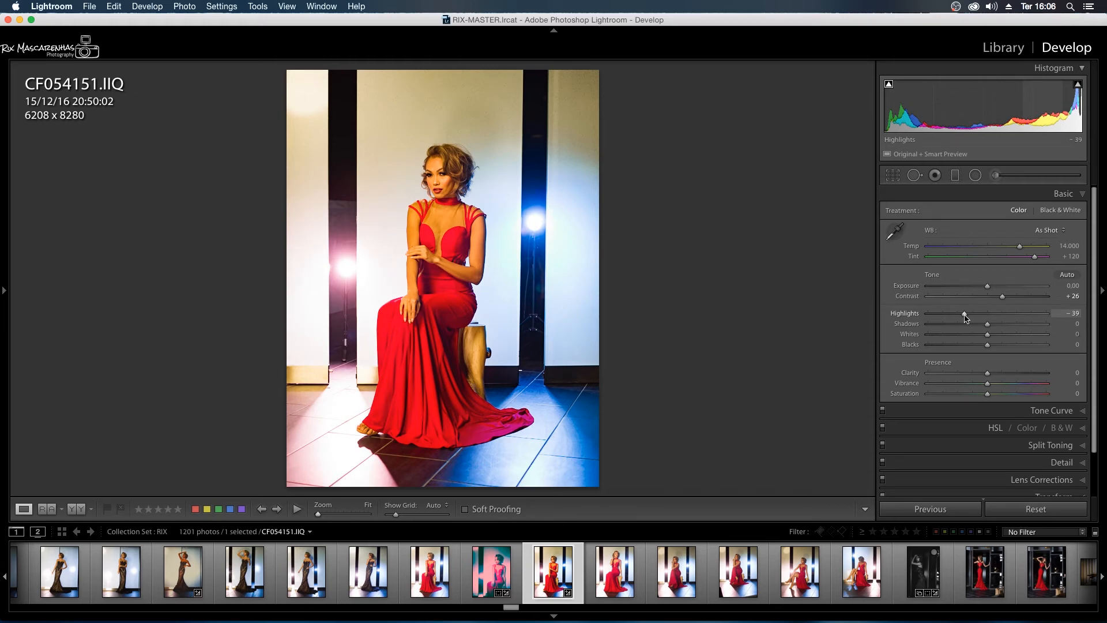
# - Lower the whites of CF054151.IIQ to −84 and the exposure to −0.20, and cool its white balance temperature
pyautogui.moveTo(973, 337); pyautogui.dragTo(963, 337)
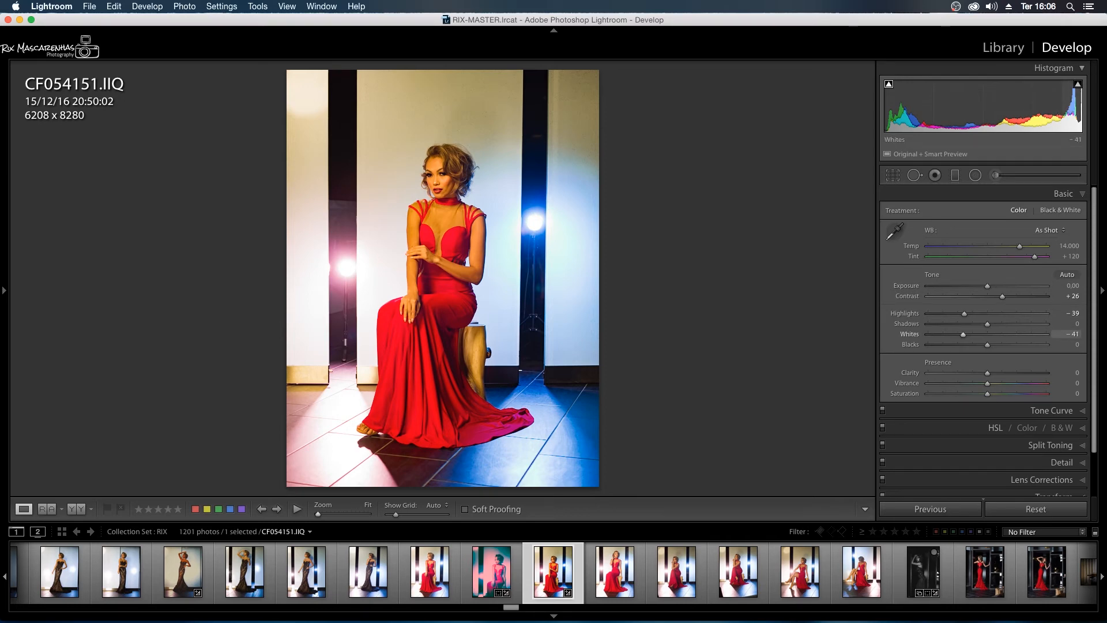
pyautogui.moveTo(963, 334); pyautogui.dragTo(929, 334)
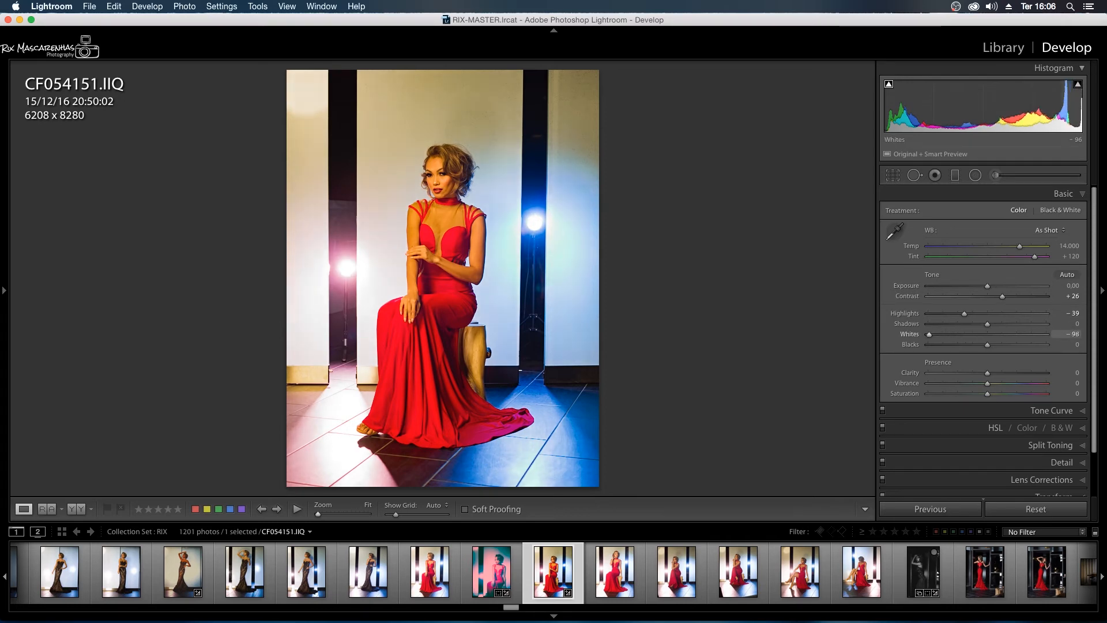
pyautogui.moveTo(1064, 103); pyautogui.dragTo(1068, 102)
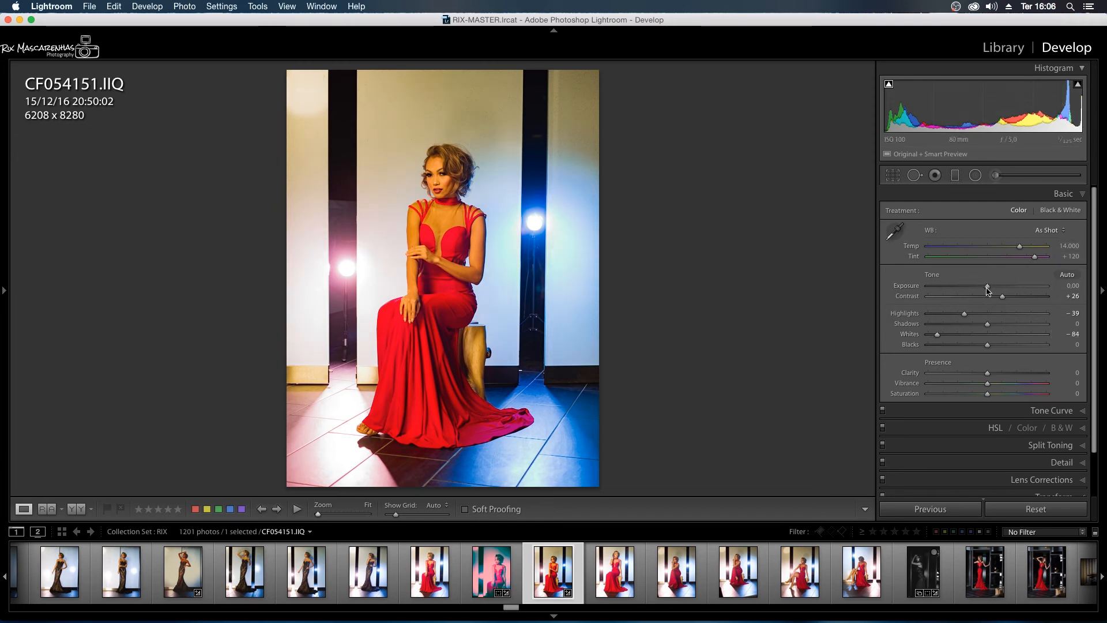
pyautogui.moveTo(988, 286); pyautogui.dragTo(986, 287)
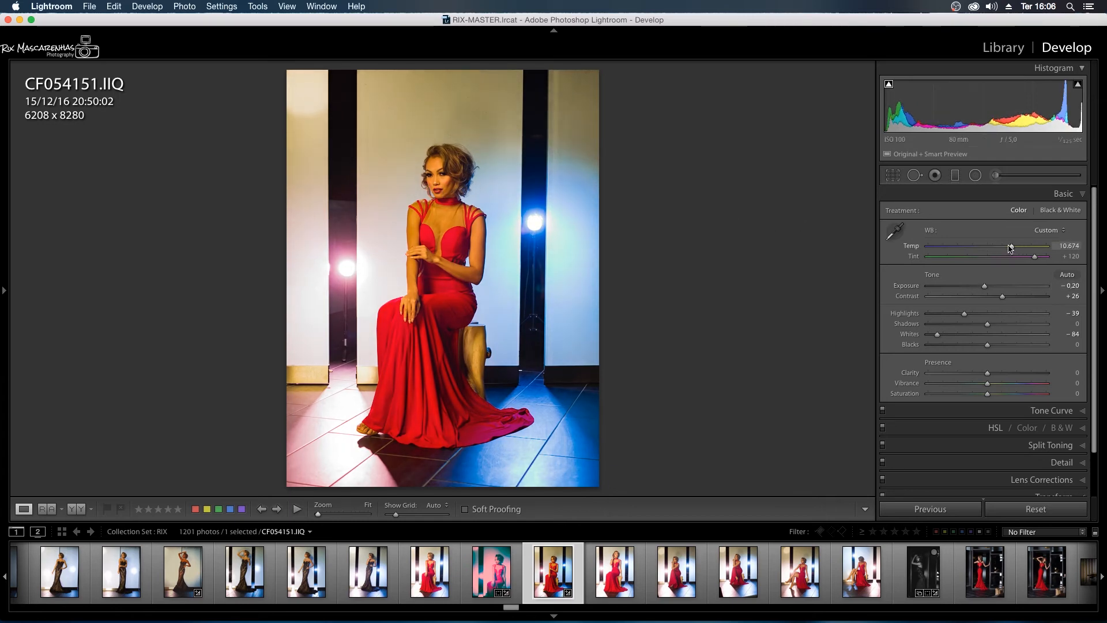
pyautogui.moveTo(1010, 248); pyautogui.dragTo(1005, 248)
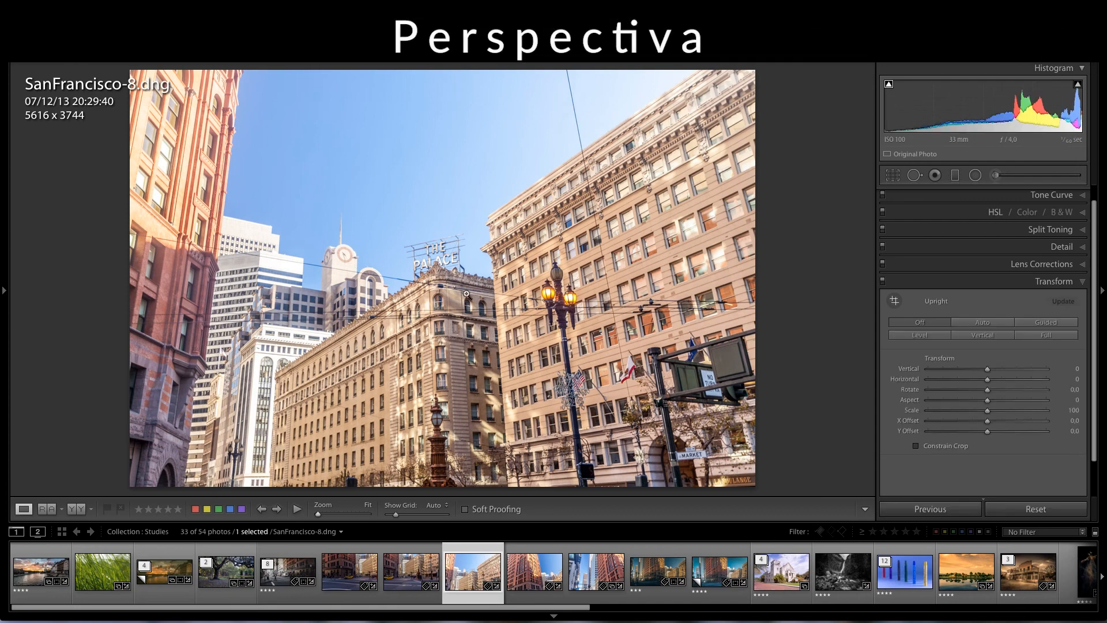
# - Correct the perspective of SanFrancisco-8.dng with Guided Upright, using vertical guides along the large right-hand building's near corner and the Palace building's left edge
pyautogui.press('j')
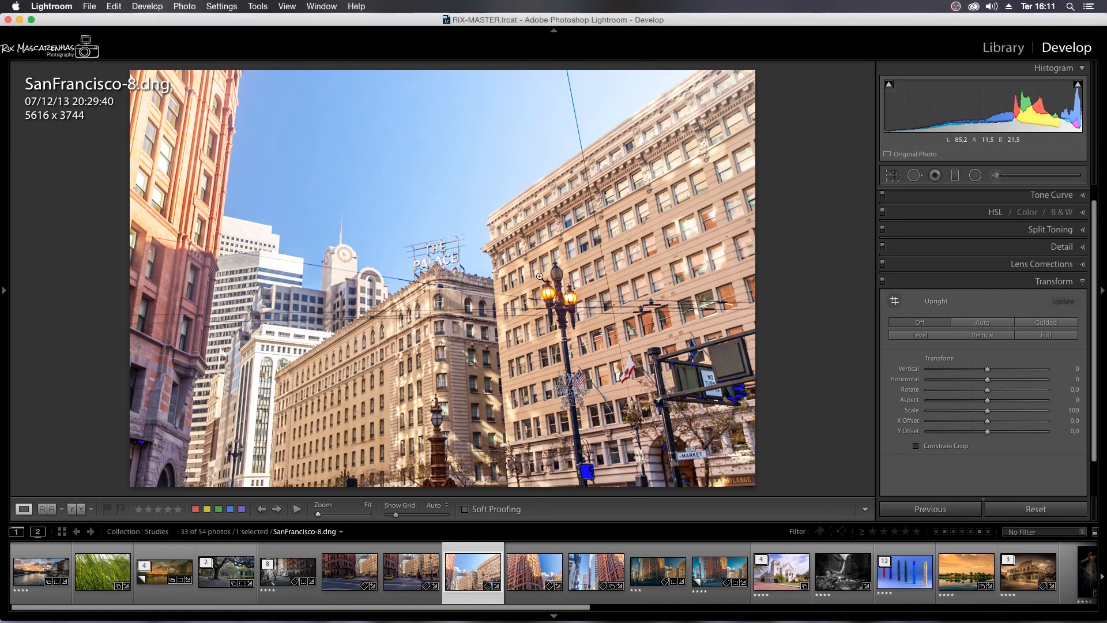
pyautogui.press('j')
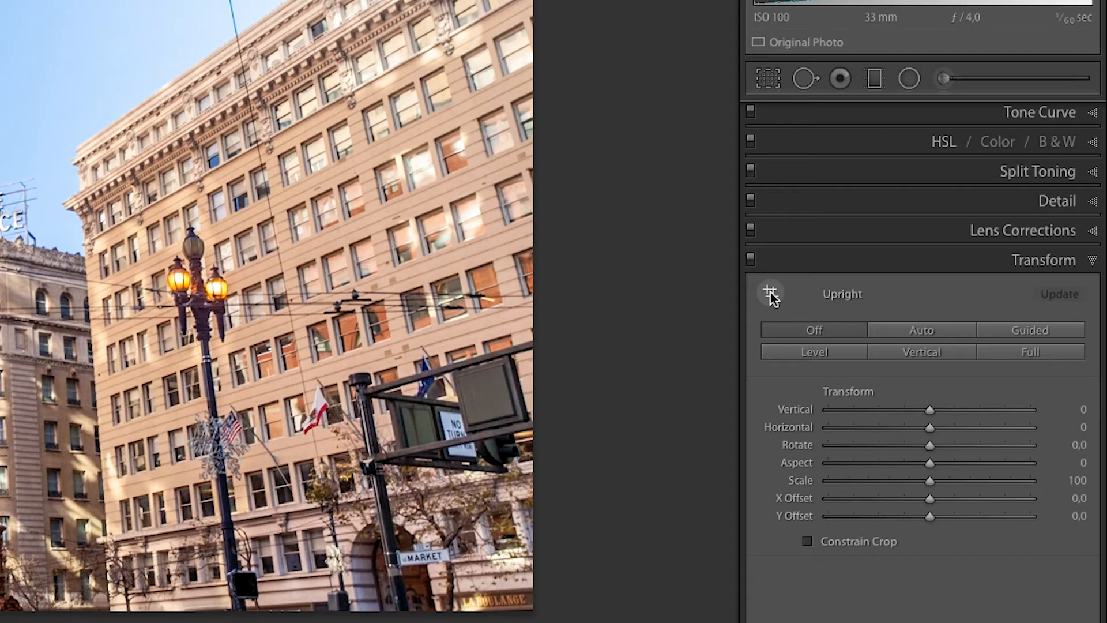
pyautogui.click(771, 294)
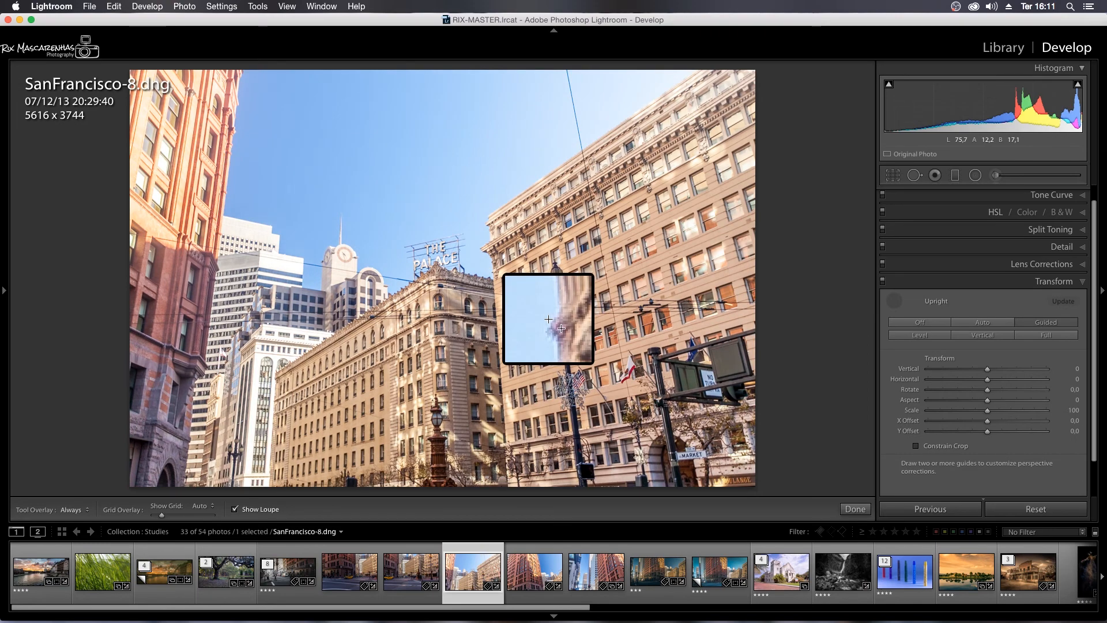
pyautogui.moveTo(491, 261); pyautogui.dragTo(507, 482)
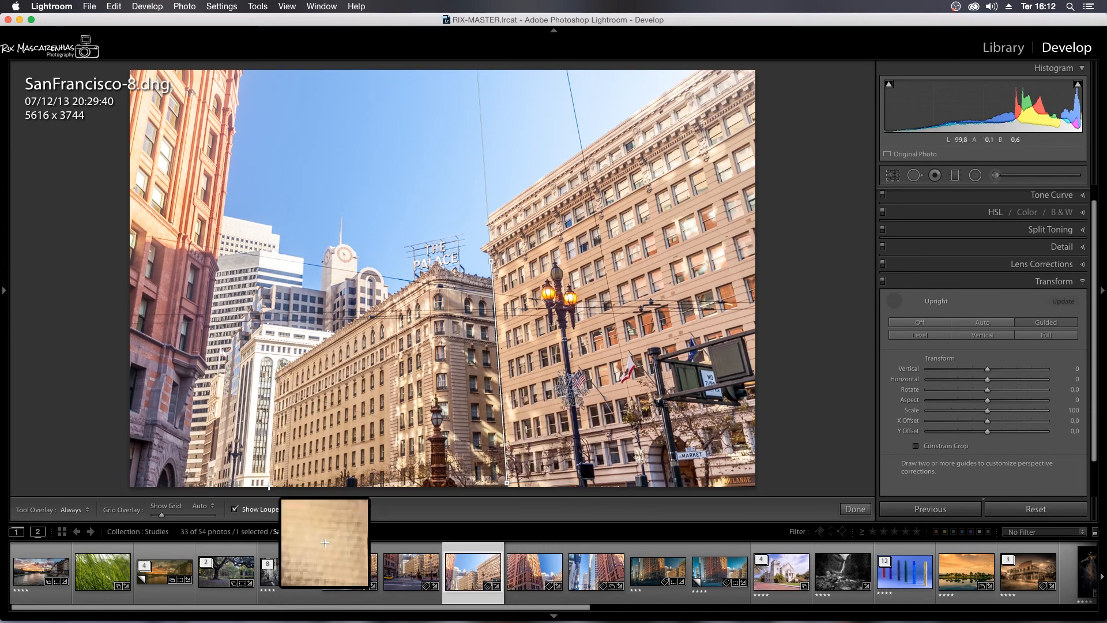
pyautogui.moveTo(269, 486); pyautogui.dragTo(269, 483)
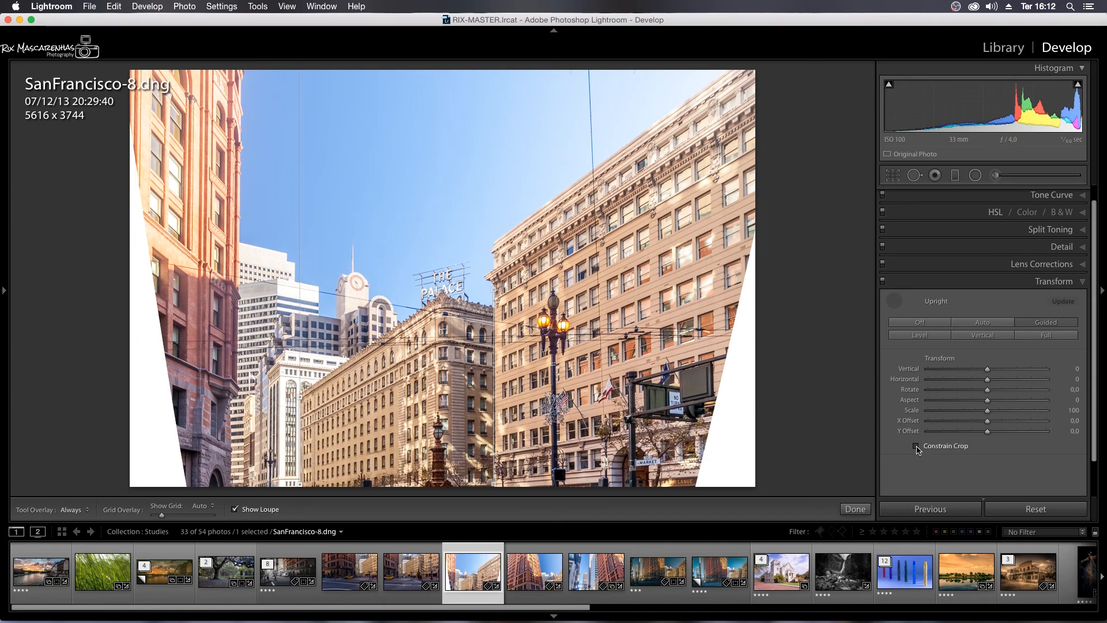
# - Crop both sides of SanFrancisco-8.dng to 4544 x 3744, cutting away the white wedges
pyautogui.click(891, 180)
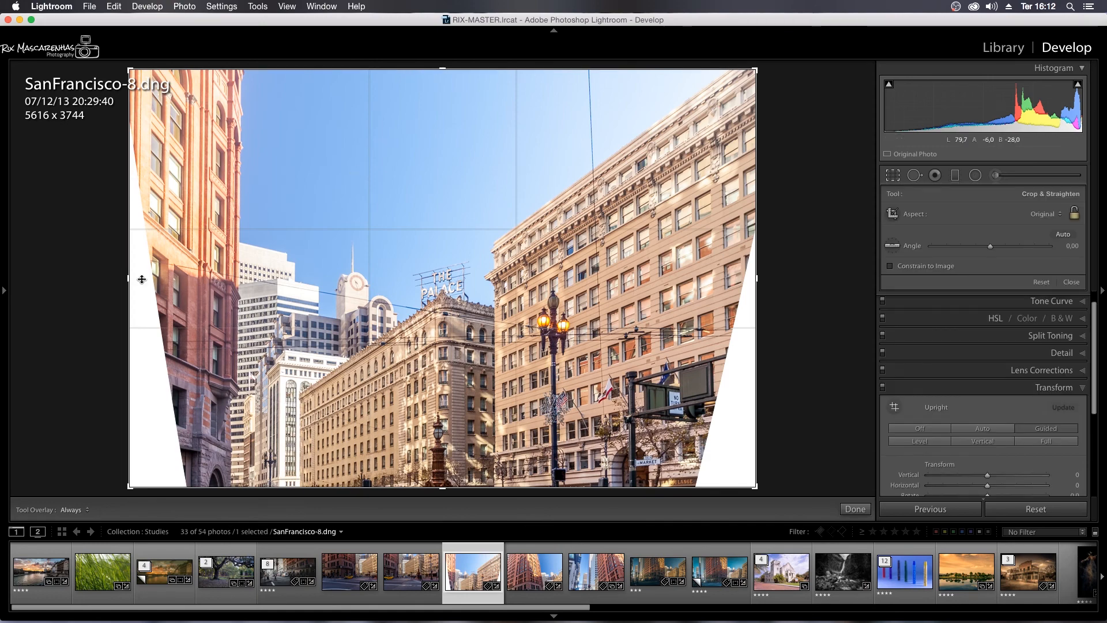
pyautogui.moveTo(142, 279); pyautogui.dragTo(160, 279)
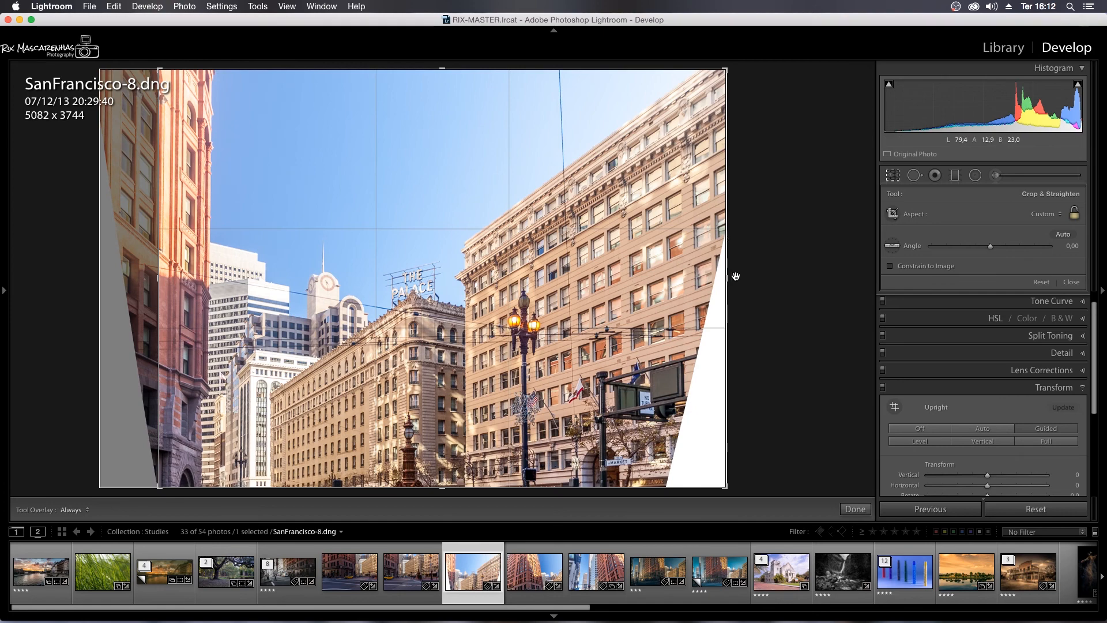
pyautogui.moveTo(728, 276); pyautogui.dragTo(699, 283)
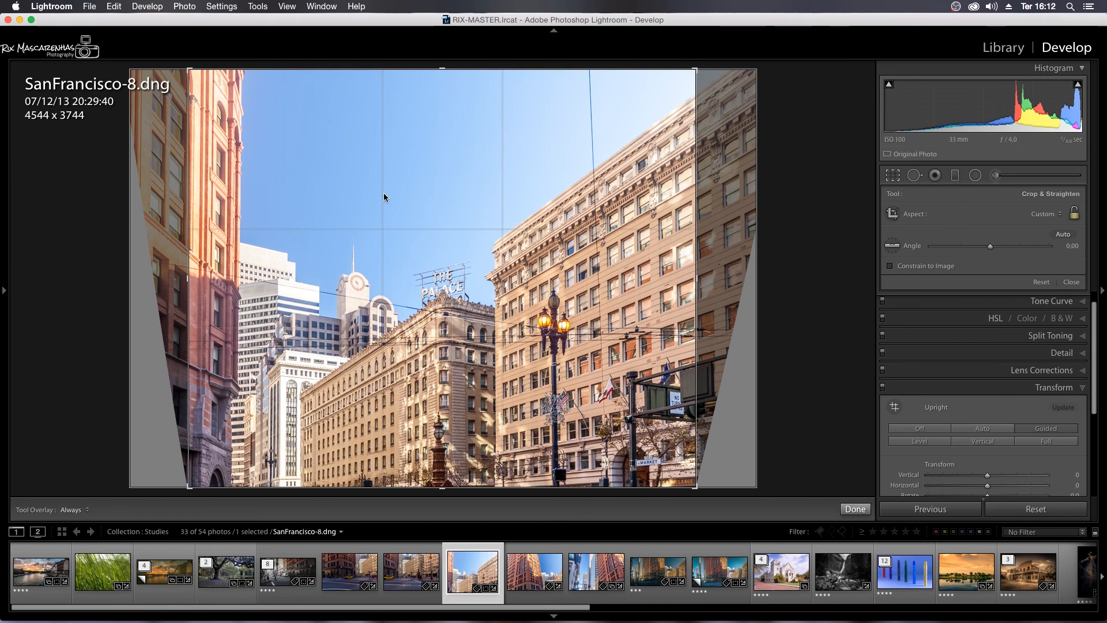
pyautogui.press('Return')
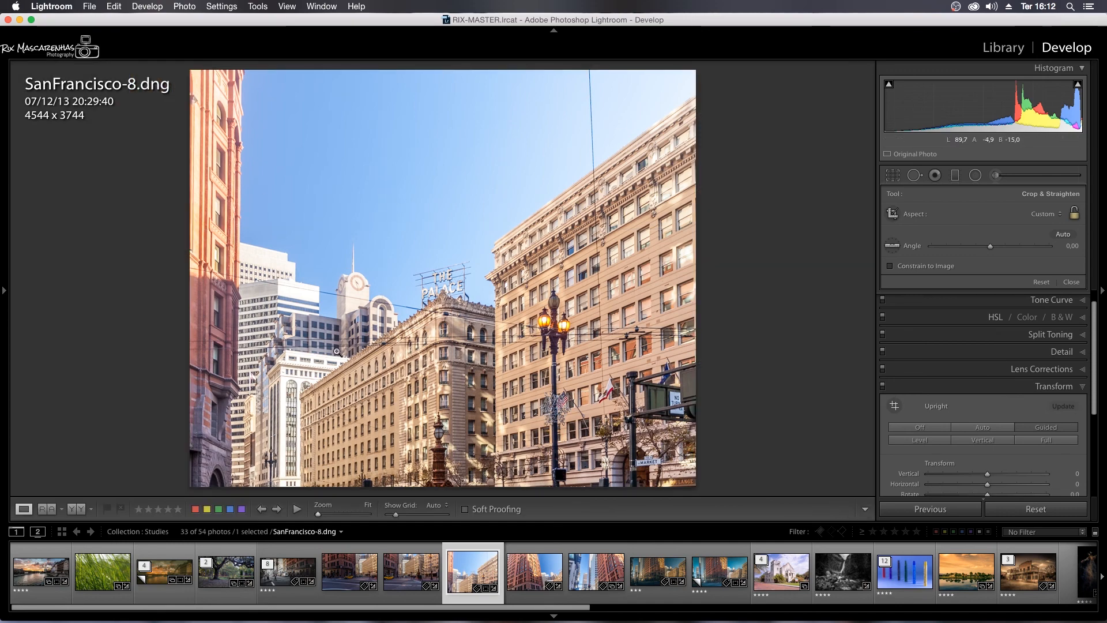
# - Compare the corrected and cropped SanFrancisco-8.dng with its before version several times
pyautogui.press('\\')
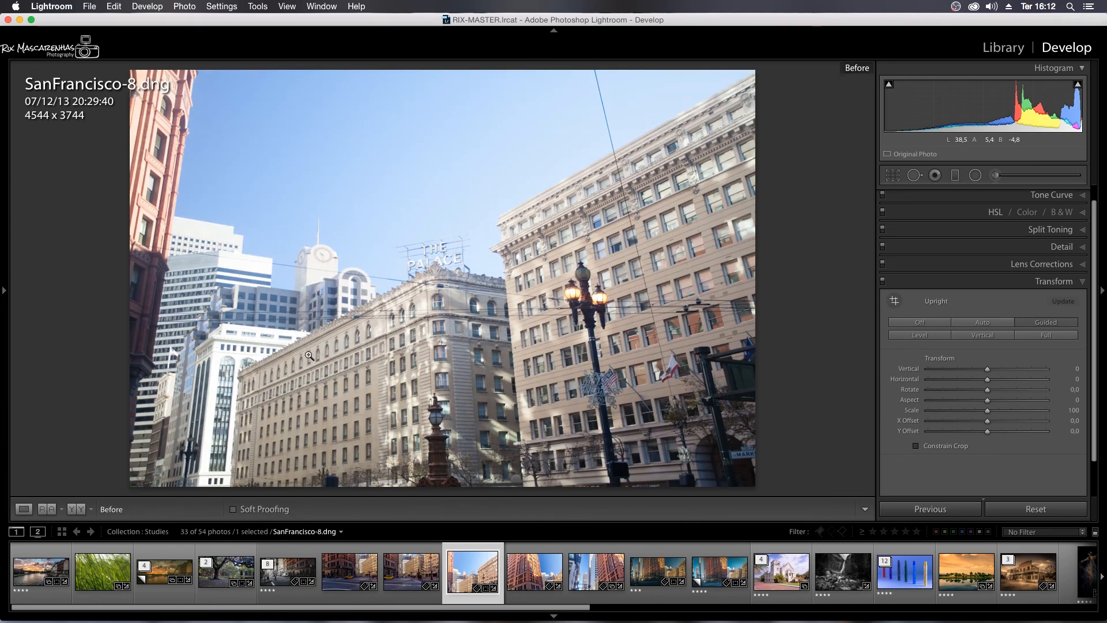
pyautogui.press('\\')
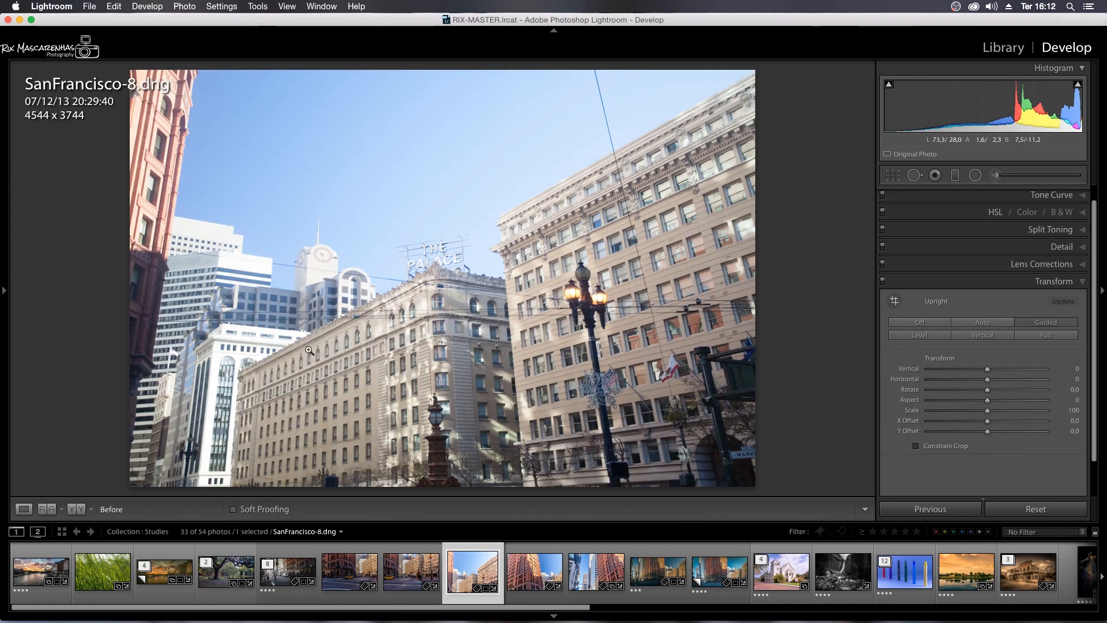
pyautogui.press('\\')
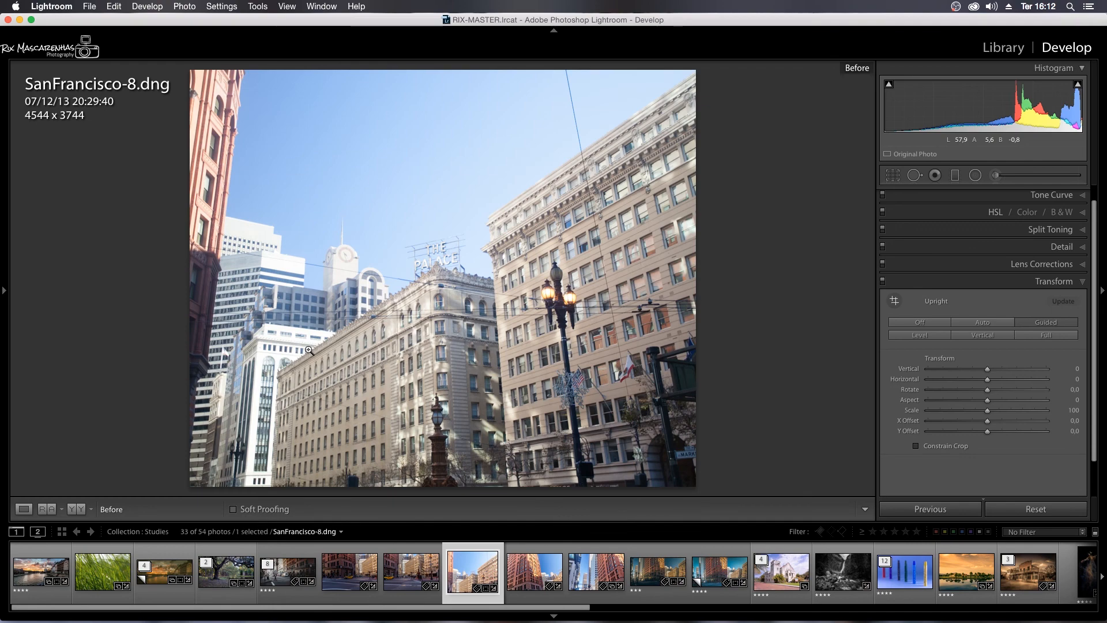
pyautogui.press('\\')
pyautogui.press('\\')
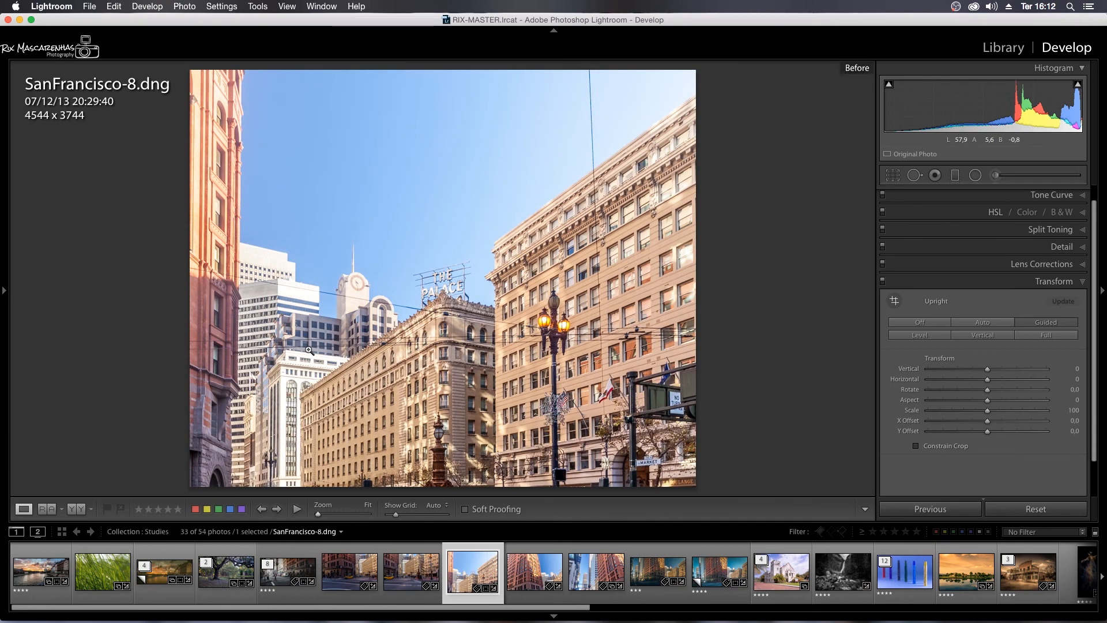
pyautogui.press('\\')
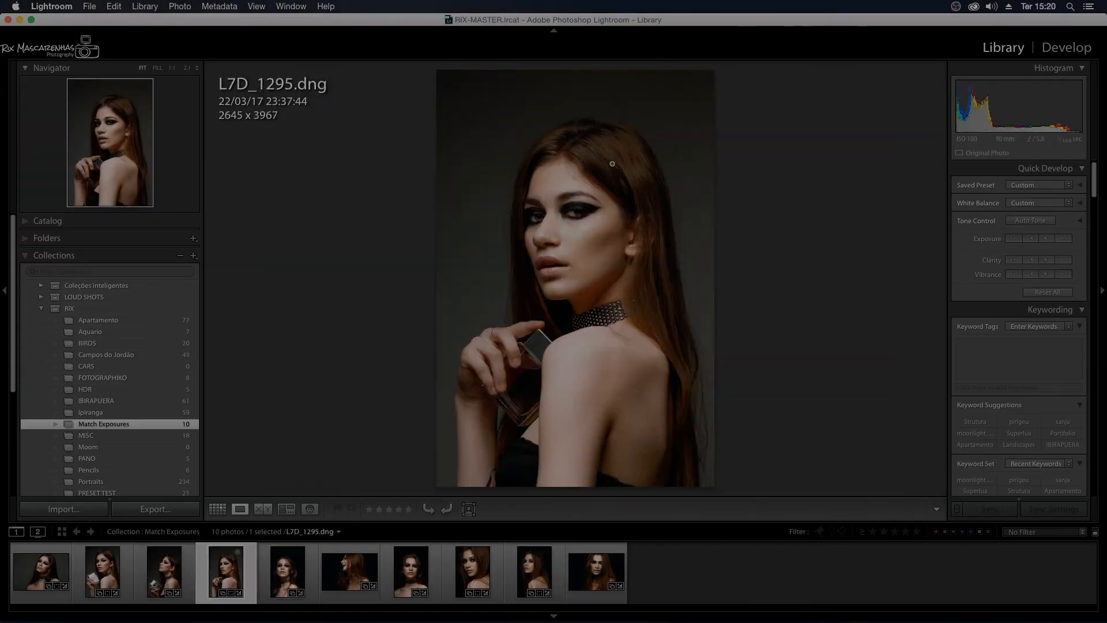
# - Move L7D_1295.dng to the start of the Match Exposures collection and match the total exposure of all ten photos to it
pyautogui.moveTo(226, 571); pyautogui.dragTo(26, 571)
pyautogui.press('super+a')
pyautogui.click(180, 6)
pyautogui.moveTo(208, 317)
pyautogui.click(383, 442)
# - Go through the ten portraits one by one, including in Develop, and examine how evenly they are exposed
pyautogui.press('Right')
pyautogui.press('Right')
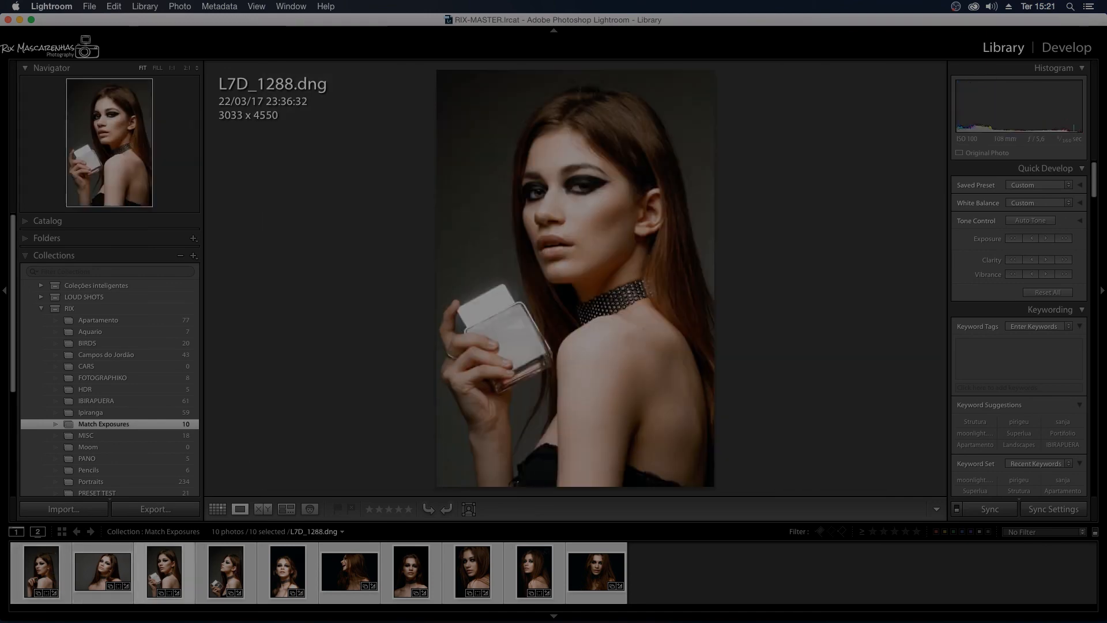
pyautogui.press('Right')
pyautogui.press('Right')
pyautogui.press('Right')
pyautogui.press('Right')
pyautogui.press('Right')
pyautogui.press('Right')
pyautogui.press('Right')
pyautogui.press('Right')
pyautogui.press('d')
pyautogui.press('Right')
pyautogui.press('Left')
pyautogui.press('Left')
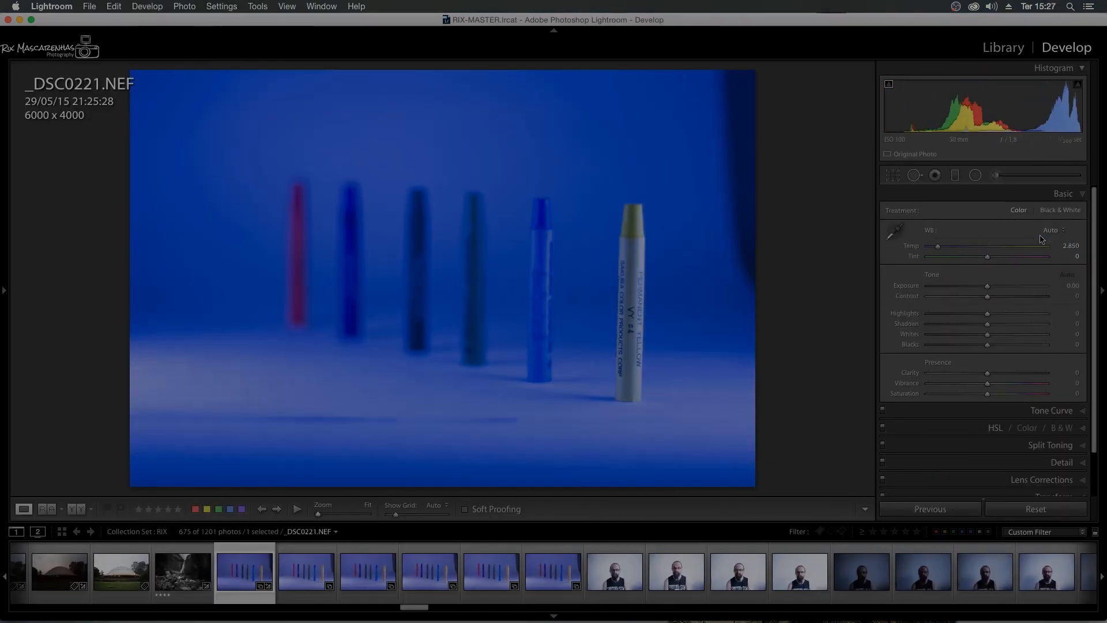
# - Try the Fluorescent white balance on _DSC0221.NEF, and set a custom white balance by sampling the backdrop
pyautogui.click(1047, 230)
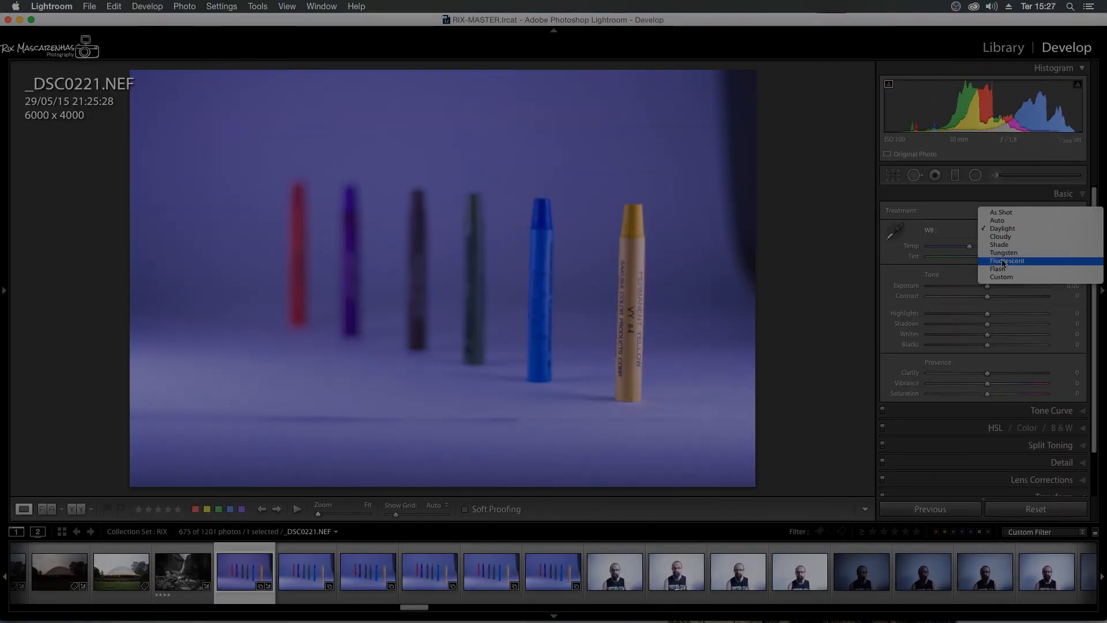
pyautogui.click(1004, 263)
pyautogui.press('w')
pyautogui.click(151, 359)
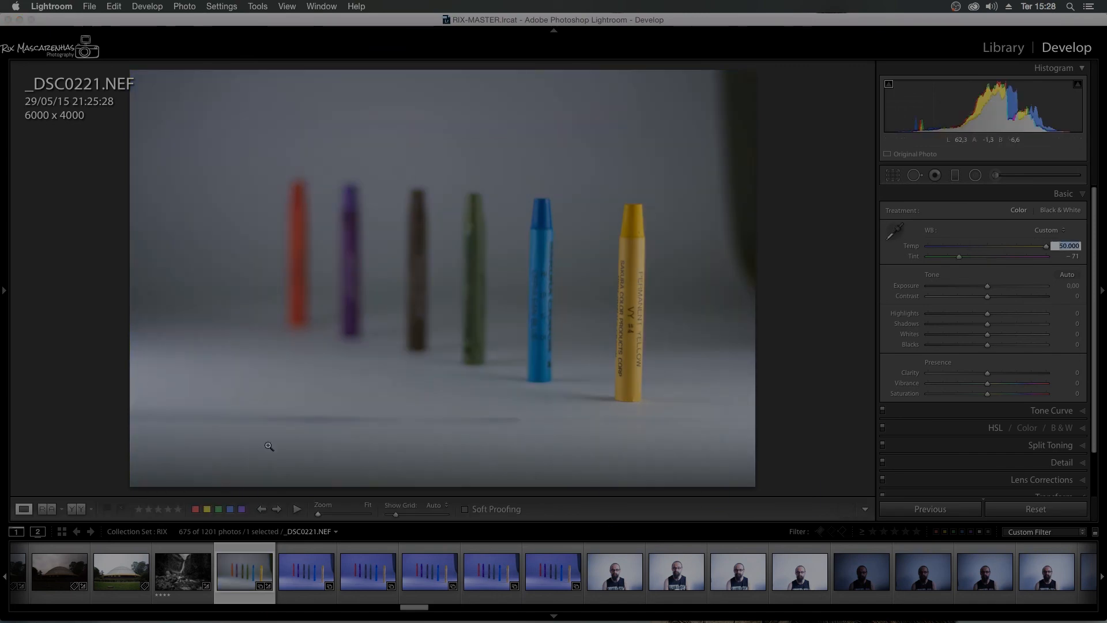
# - Synchronize the white balance of _DSC0221.NEF to the other five photos of the crayon series
pyautogui.keyDown('shift'); pyautogui.click(552, 571); pyautogui.keyUp('shift')
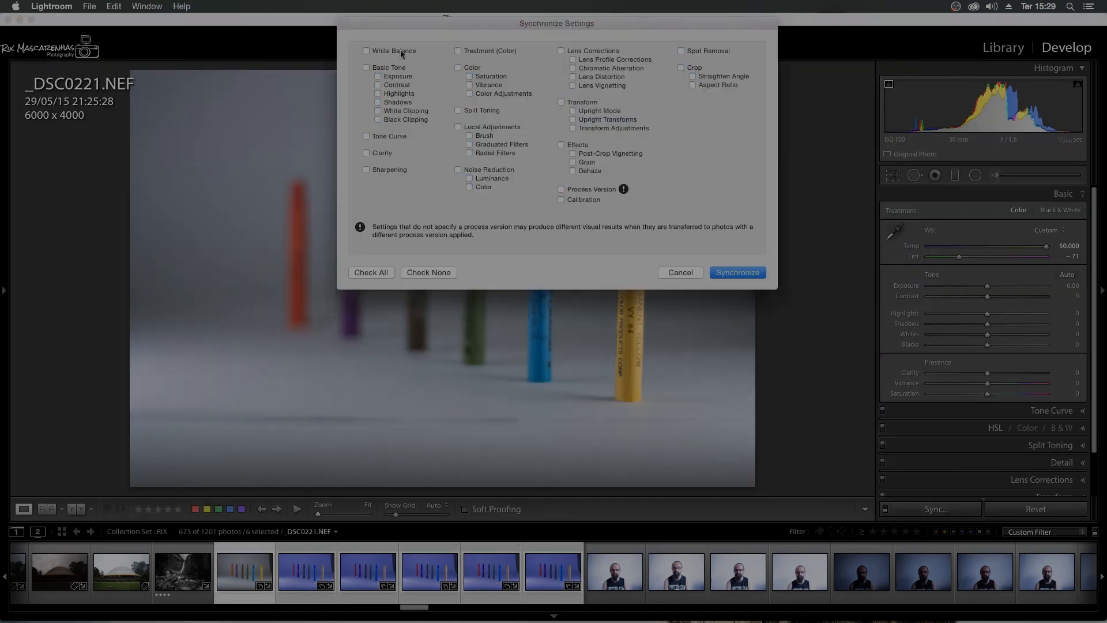
pyautogui.press('Return')
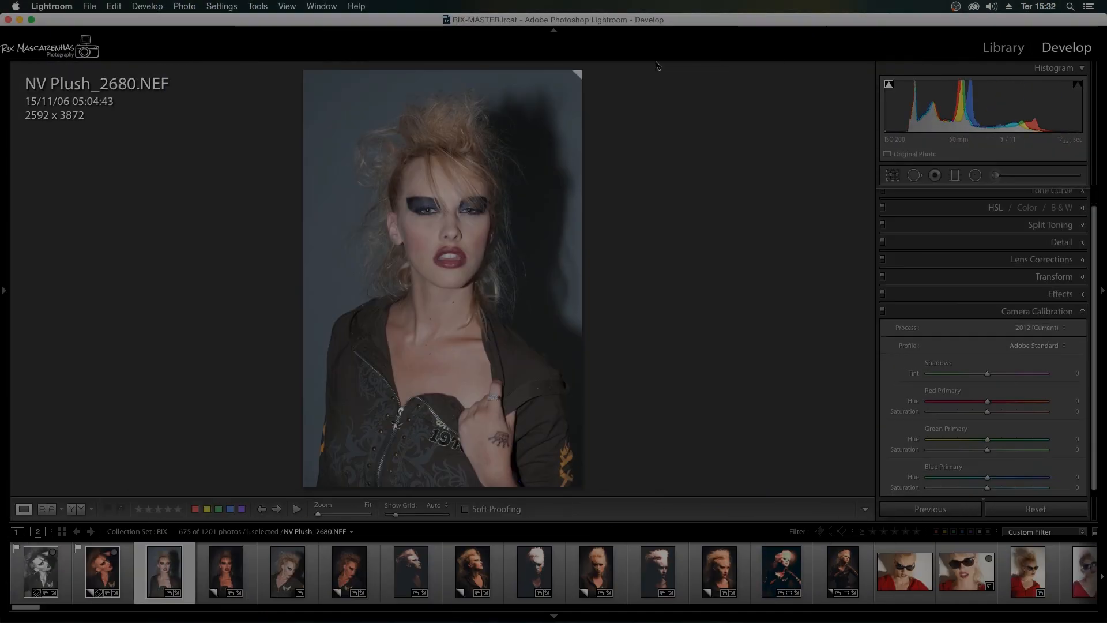
# - Inspect the lens profile corrections of NV Plush_2680.NEF and try other Camera Calibration profiles on it
pyautogui.press('w')
pyautogui.click(1038, 280)
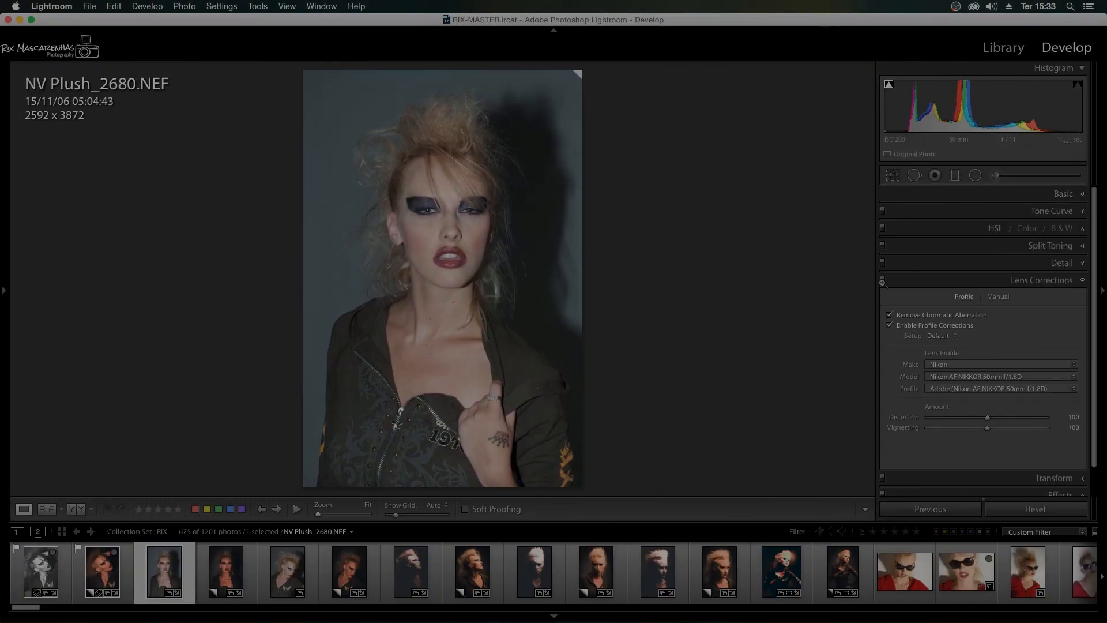
pyautogui.click(1050, 280)
pyautogui.click(1051, 332)
pyautogui.click(1038, 347)
pyautogui.click(1032, 396)
pyautogui.click(1038, 347)
pyautogui.click(1032, 326)
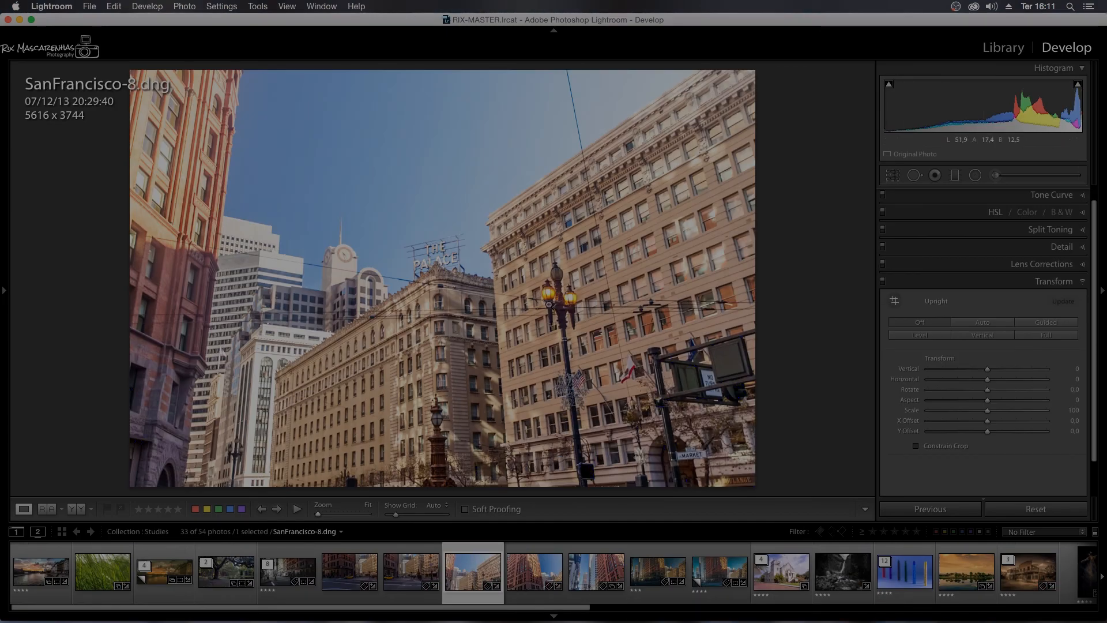
# - Start a Guided Upright perspective correction on SanFrancisco-8.dng
pyautogui.hotkey('shift', 't')
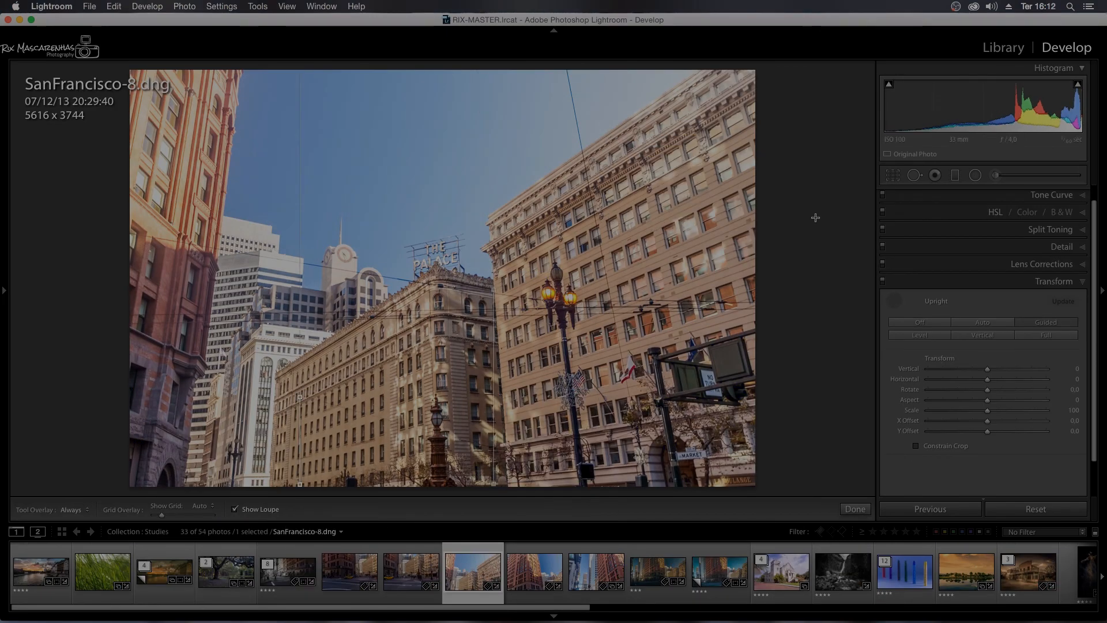